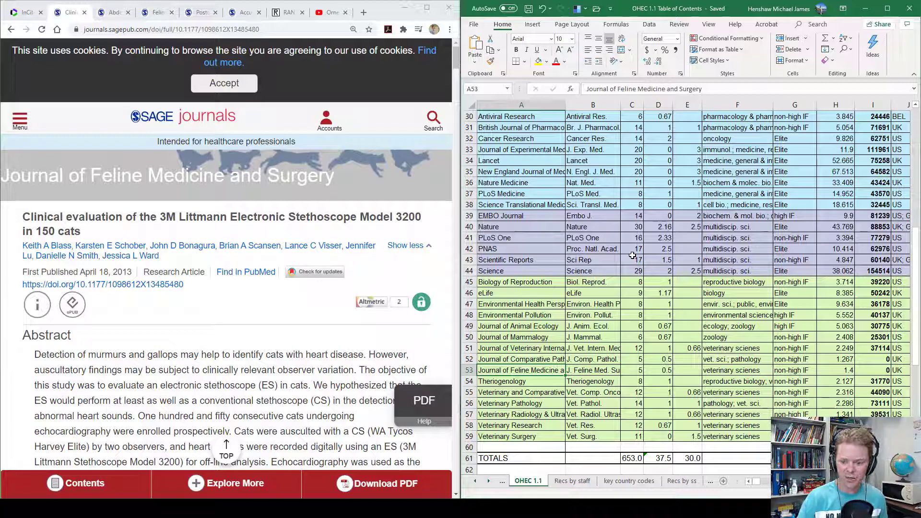
Step: Move along row 53 of the journal table to the page-range cells O53:P53
key(Right)
key(Right)
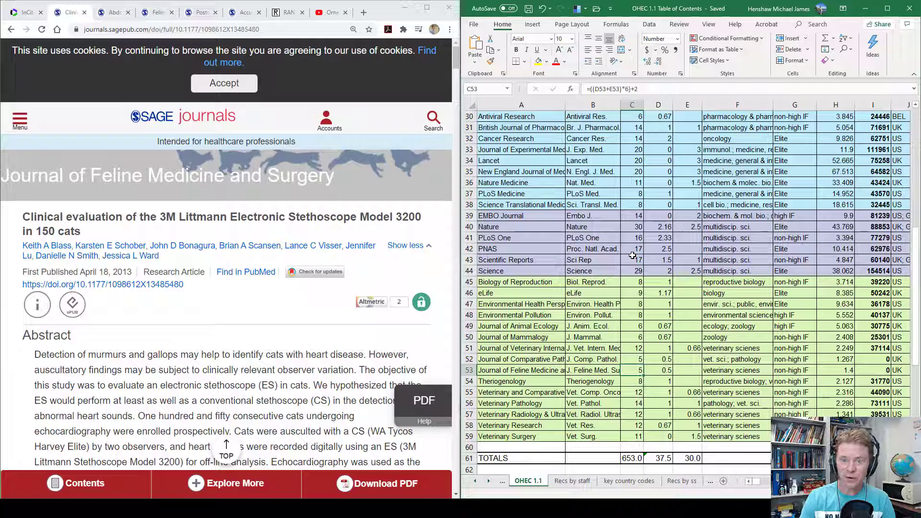
key(Right)
key(Right)
key(Right)
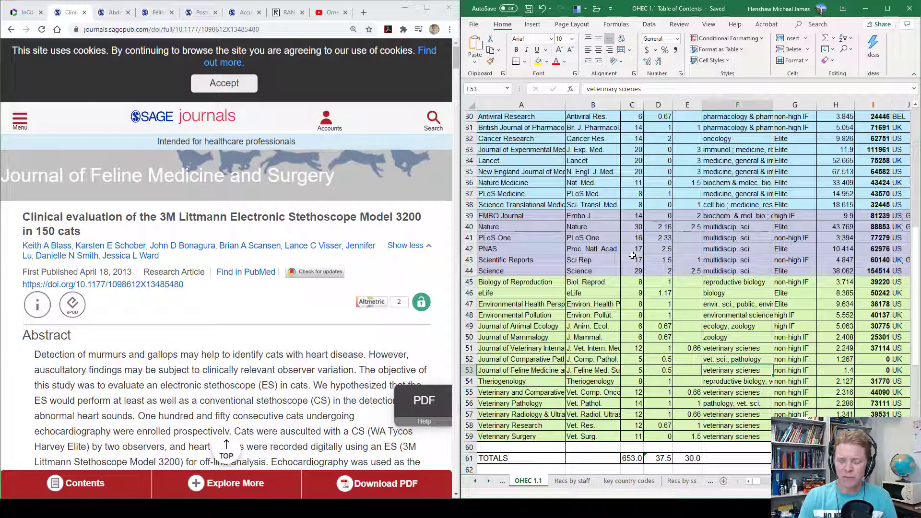
key(Right)
key(Right)
key(Right)
key(Right)
key(Right)
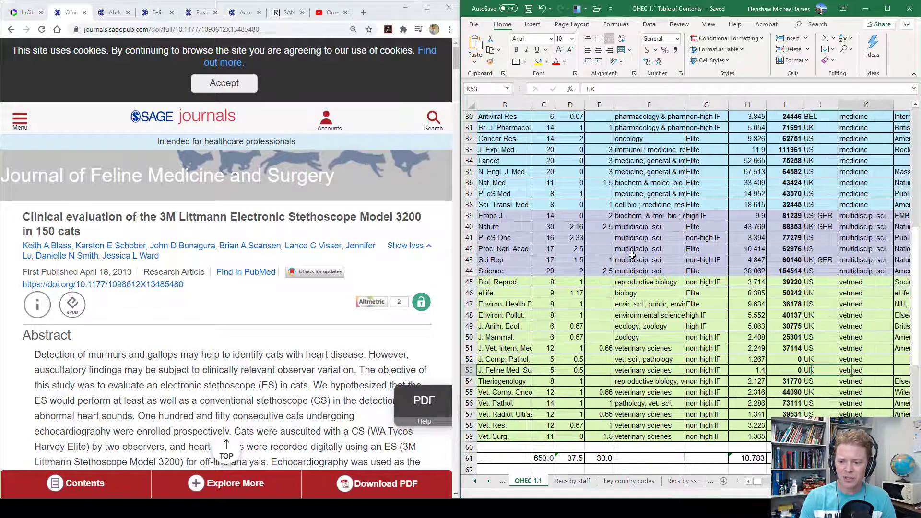
key(Right)
key(Right)
key(Right)
key(Right)
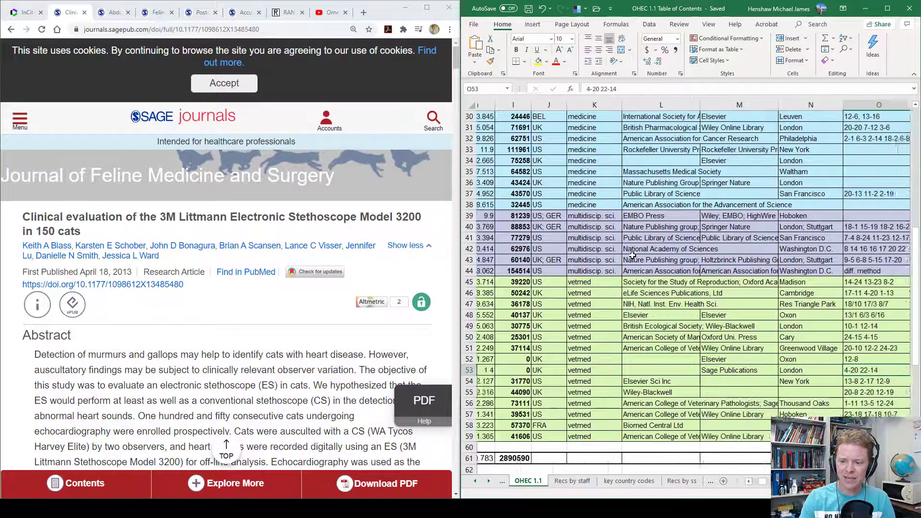
key(shift+Right)
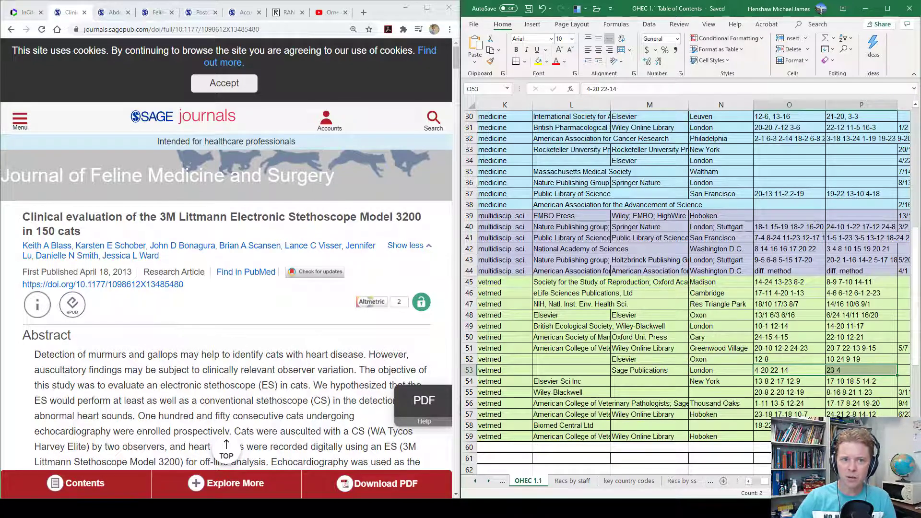
Step: Glance at the random.org tab, then go back to the 3M Littmann stethoscope article tab
click(290, 12)
scroll(267, 223, up, 3)
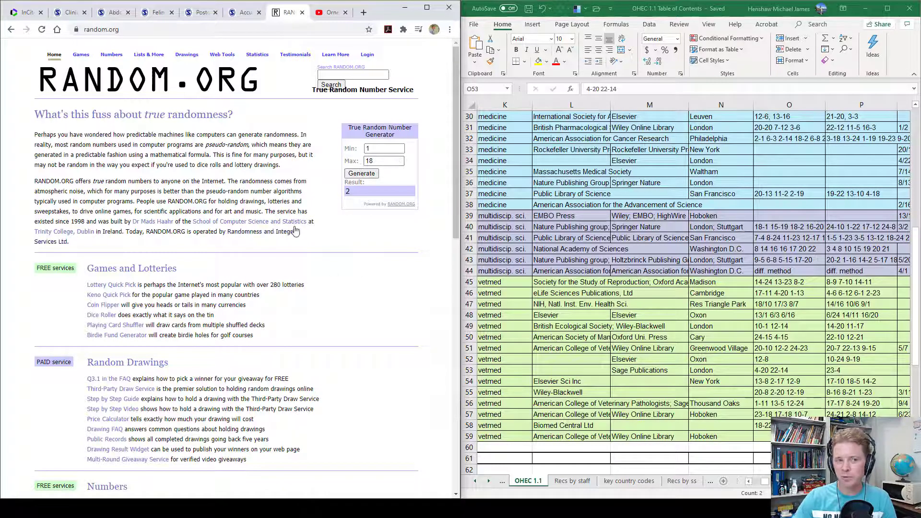
click(71, 12)
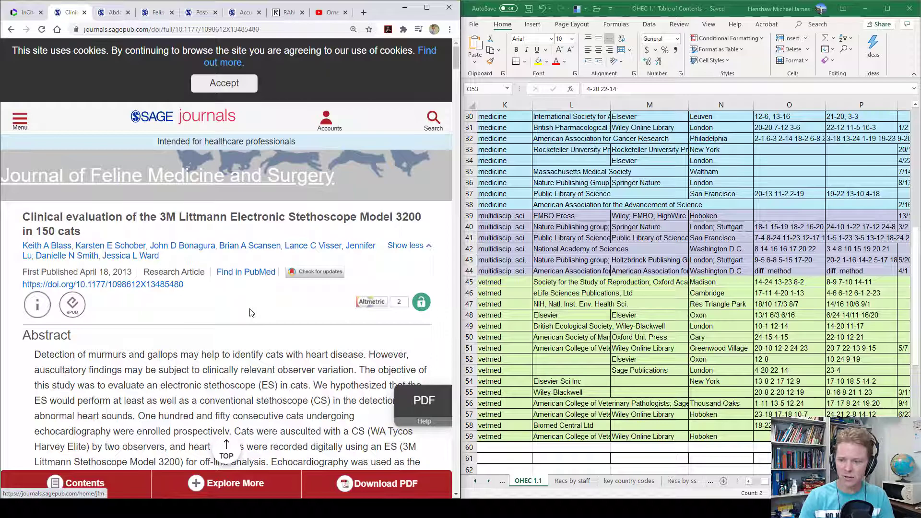
Step: In Excel, move to the empty title cell AA53, then switch to the blank Notepad
key(alt+Tab)
key(Right)
key(Right)
key(Right)
key(Right)
key(Right)
key(Right)
key(Right)
key(Right)
key(Right)
key(Right)
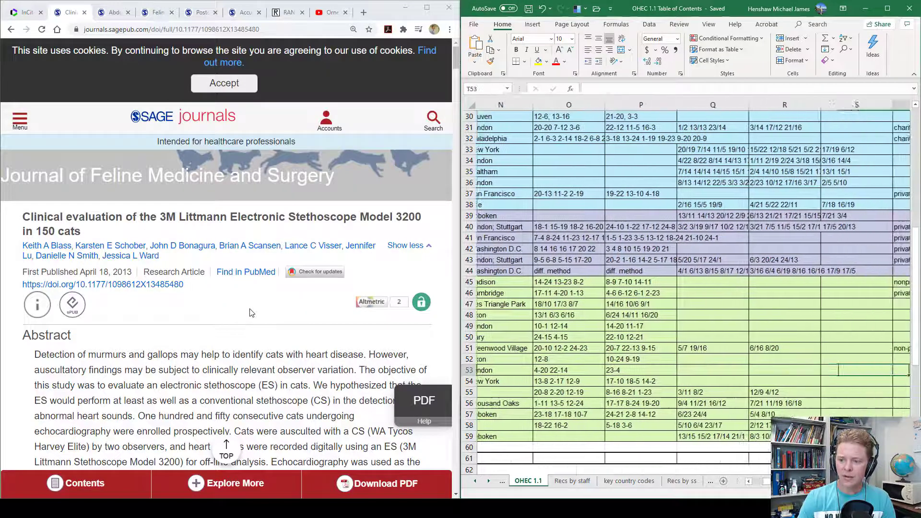
key(Right)
key(Right)
key(Right)
key(Right)
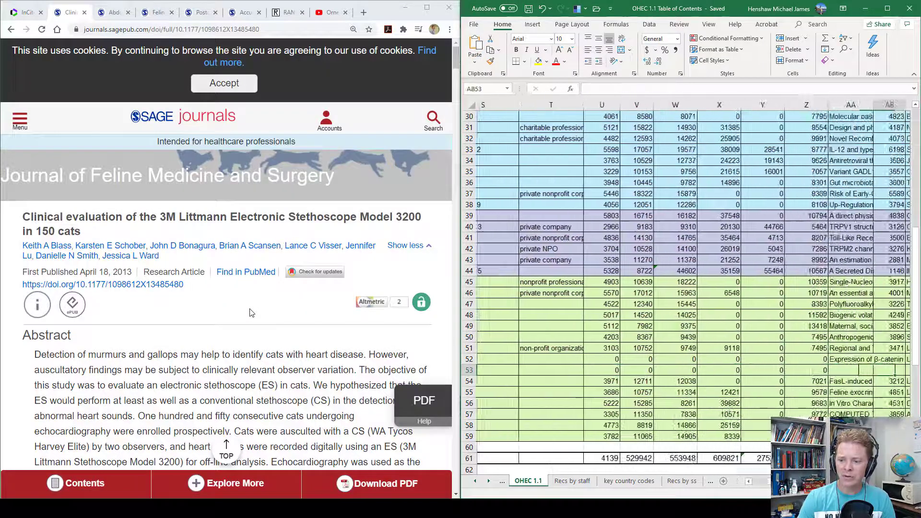
key(Left)
key(Left)
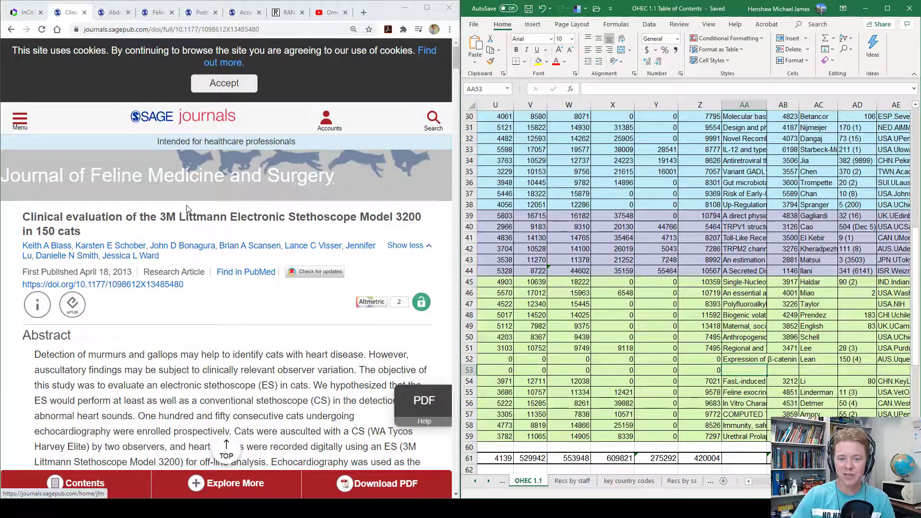
key(alt+Tab)
key(alt+Tab)
key(alt+Tab)
key(alt+Tab)
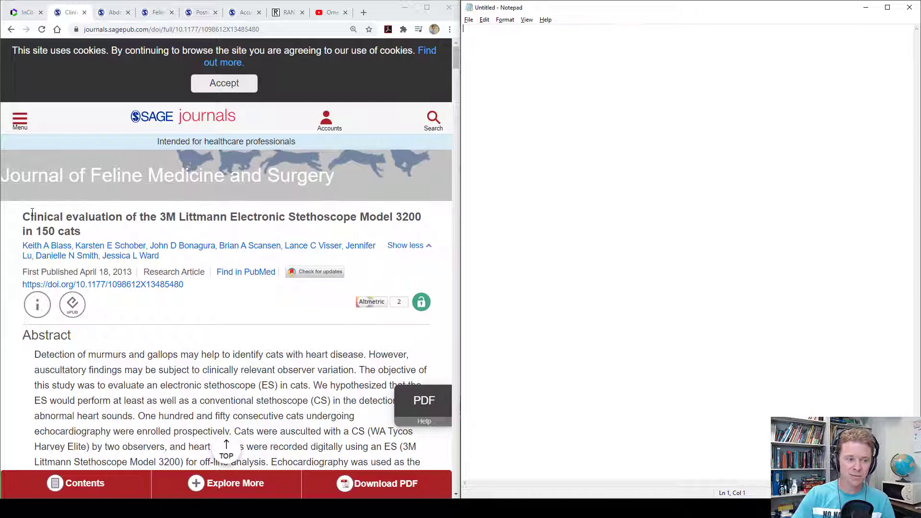
Step: Copy the article title from Chrome onto Notepad's first line, then return to the Excel workbook
drag(22, 213, 81, 228)
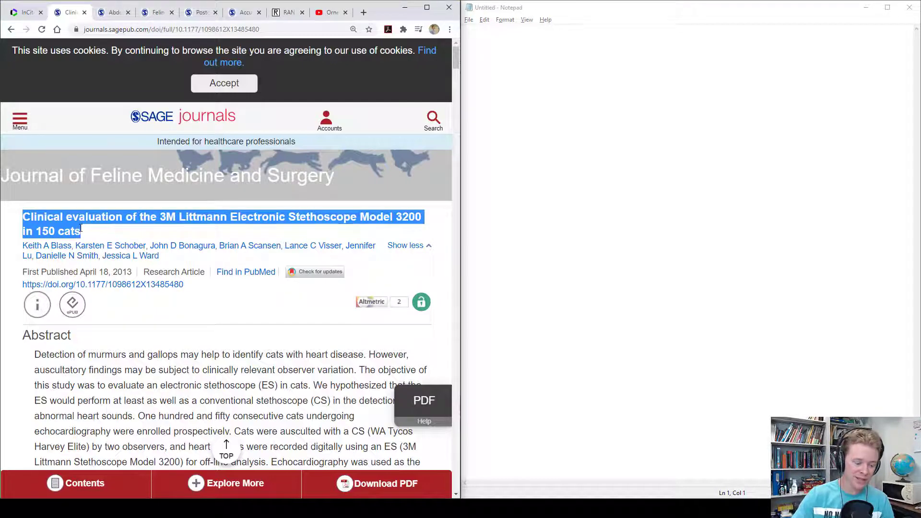
key(ctrl+c)
key(alt+Tab)
key(ctrl+v)
key(Return)
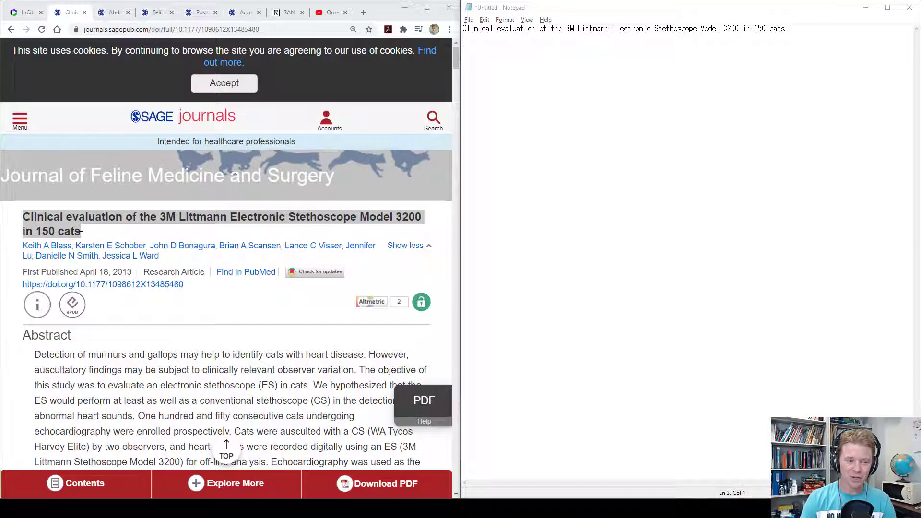
key(alt+Tab)
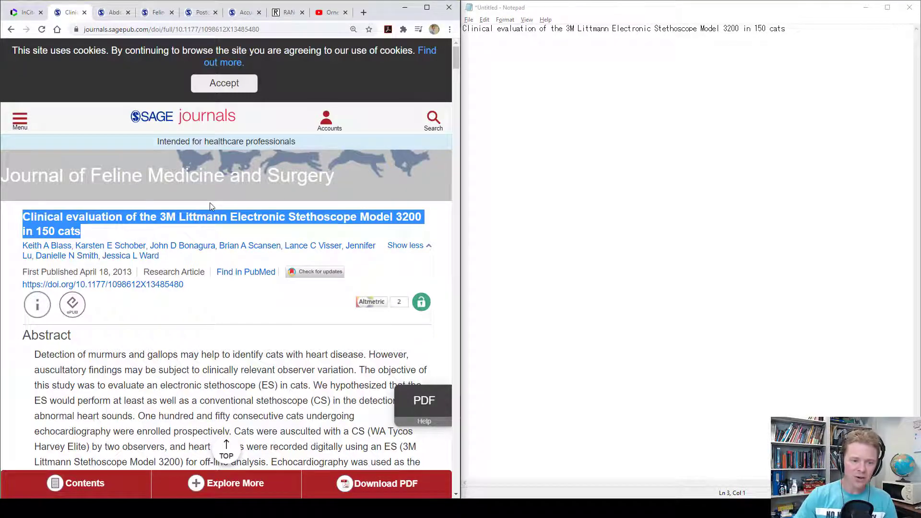
key(alt+Tab)
key(Tab)
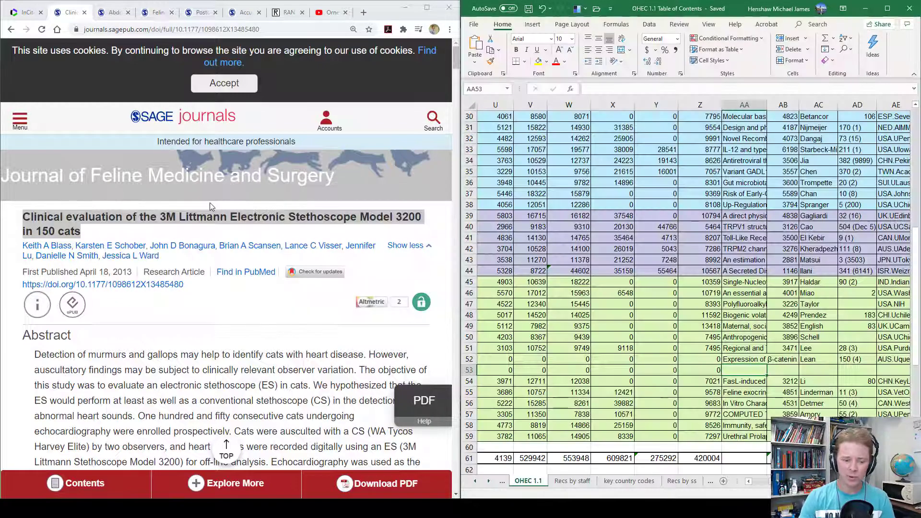
Step: Paste the article title into AA53 and enter the first author's surname beside it
key(F2)
key(ctrl+v)
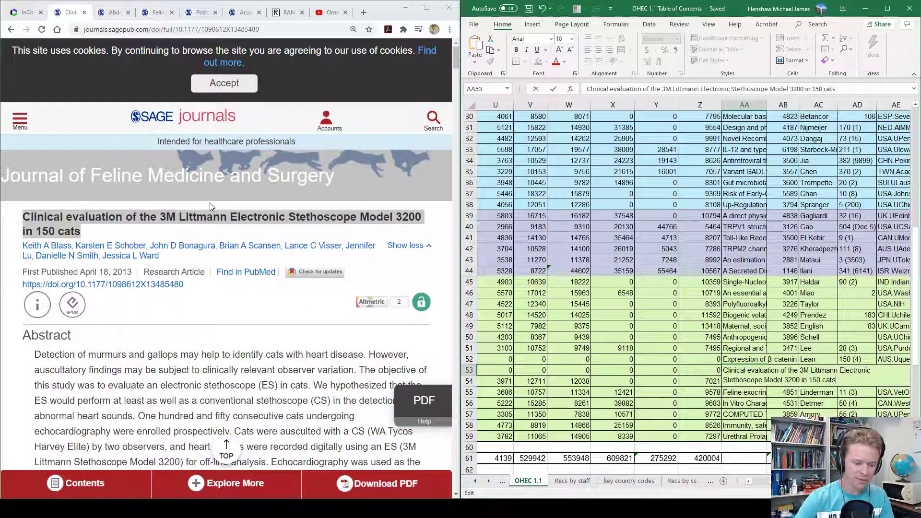
key(Tab)
key(Tab)
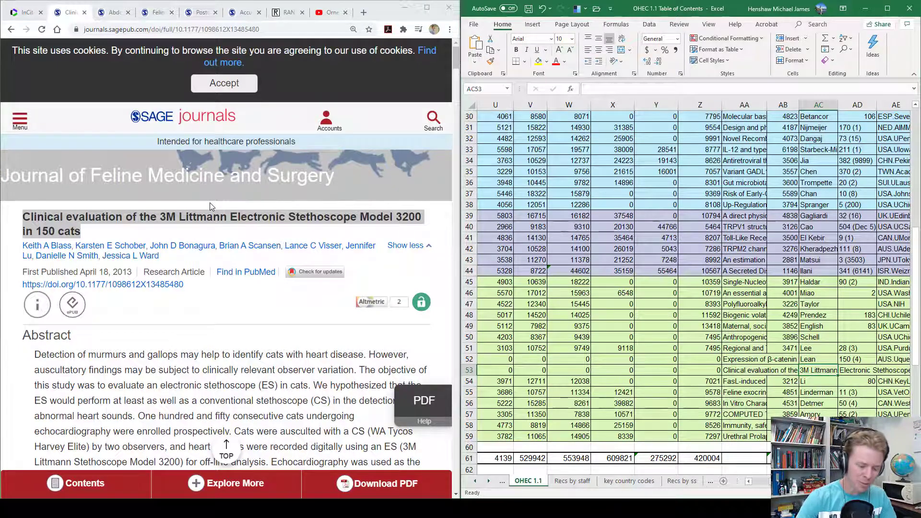
text(Blass)
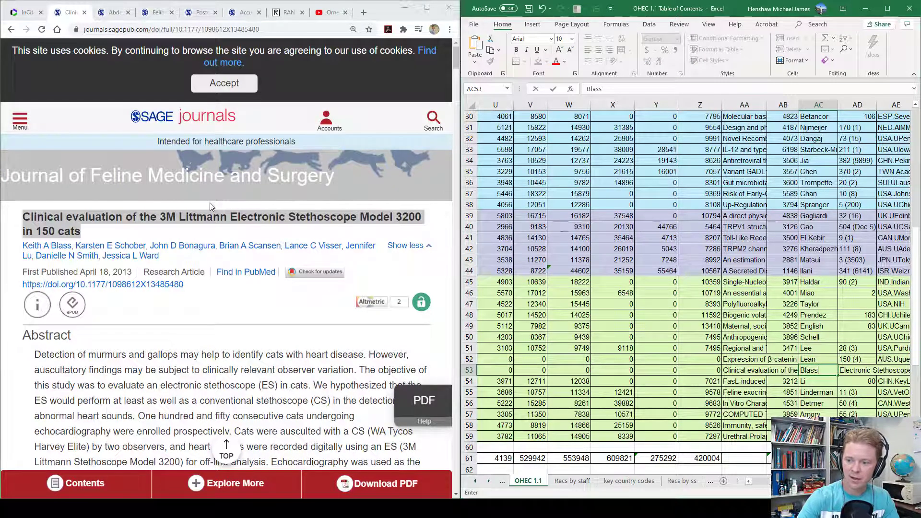
key(Tab)
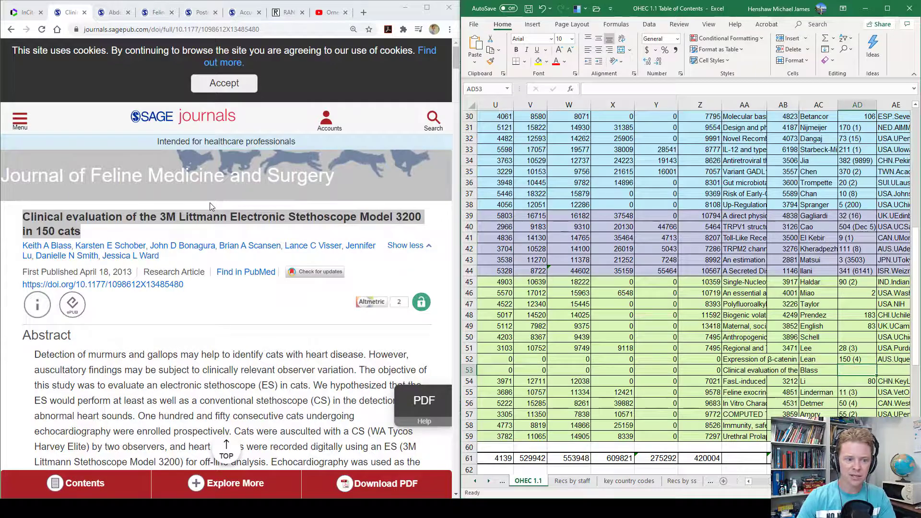
Step: Enter volume-issue 15 (10) in AD53 and affiliation USA.OhioStU in AE53
click(37, 304)
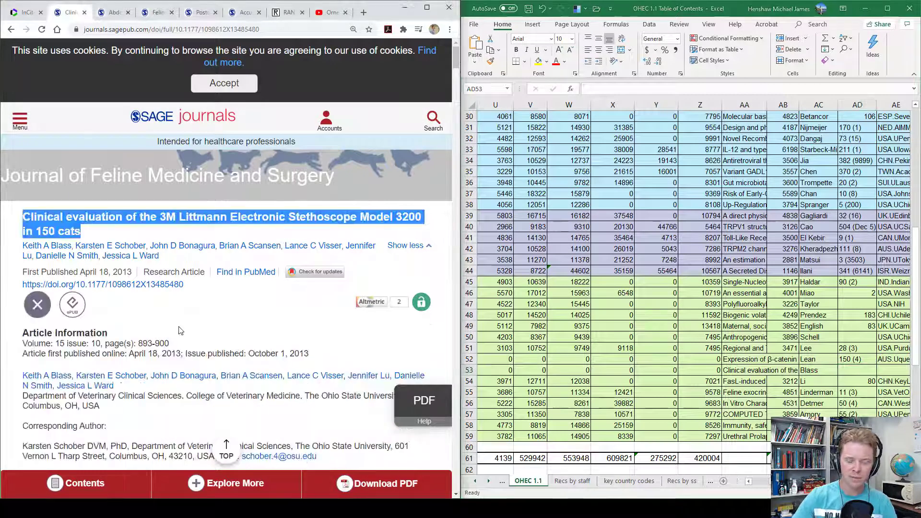
text(15)
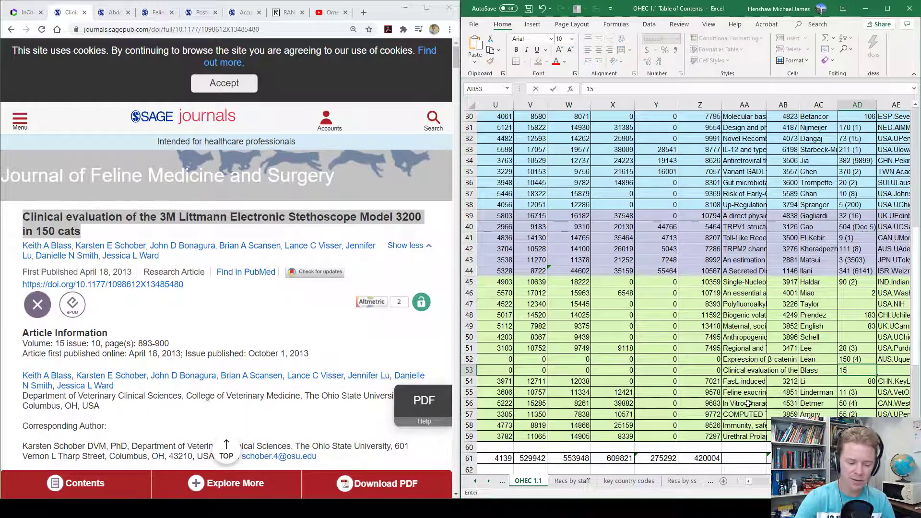
text( (10))
key(Tab)
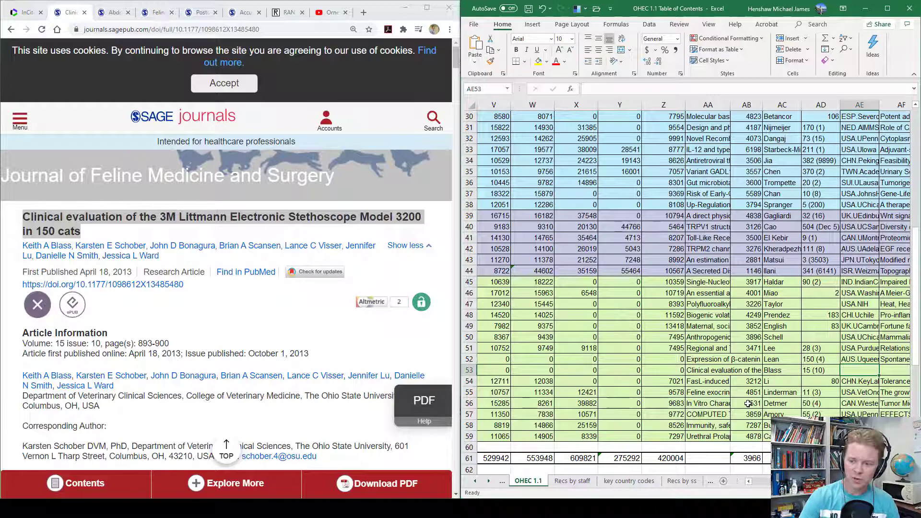
text(USA)
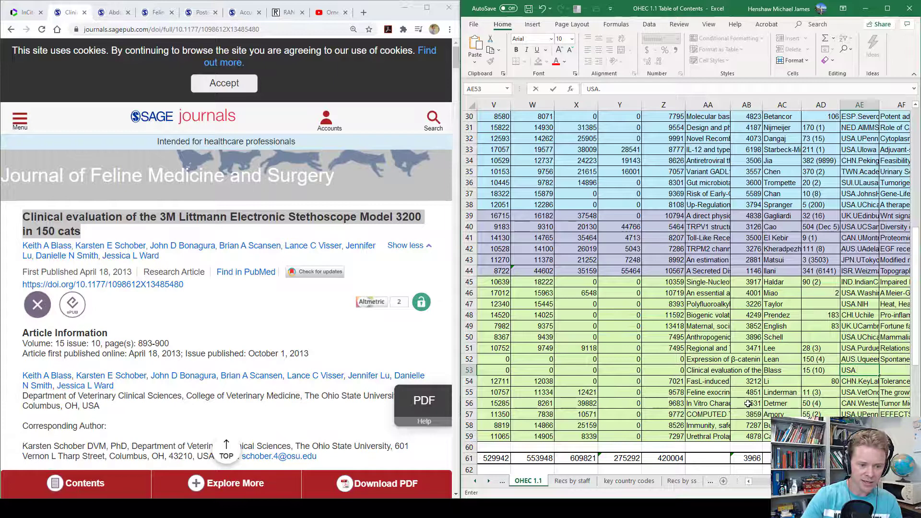
text(.Oh)
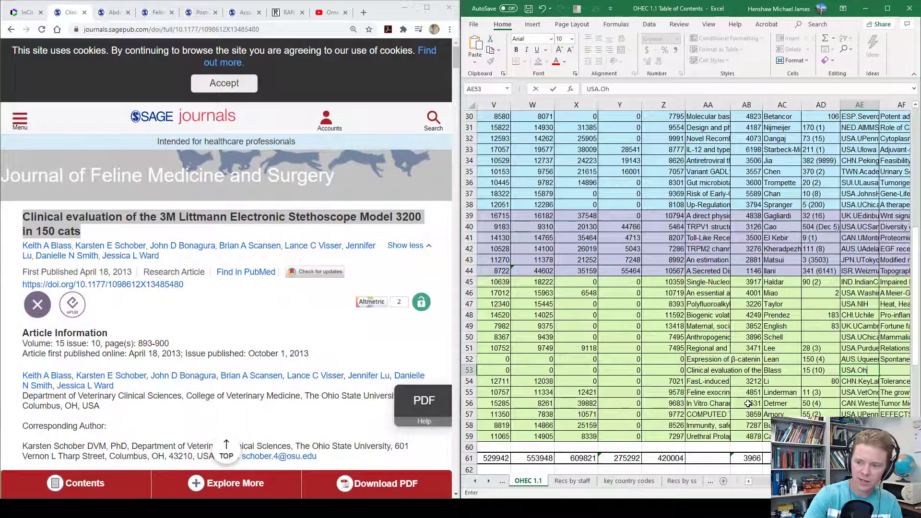
text(ioSt)
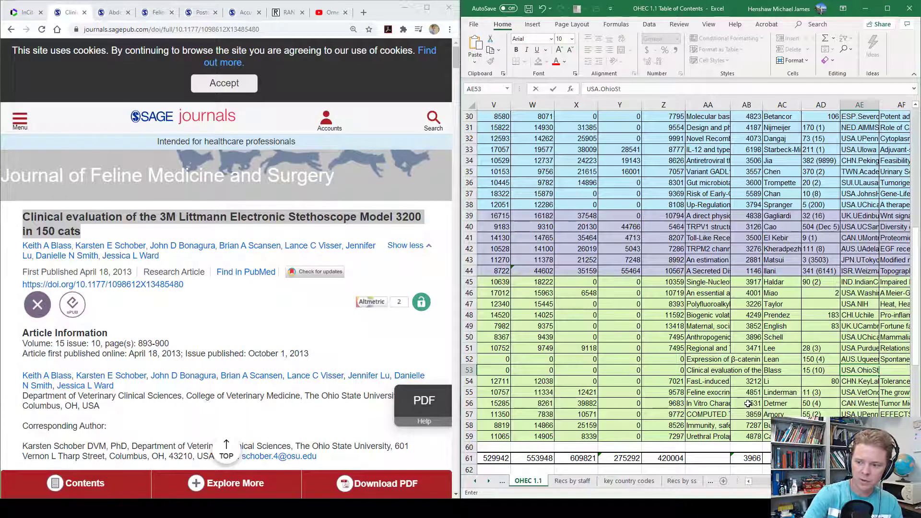
text(U)
key(Tab)
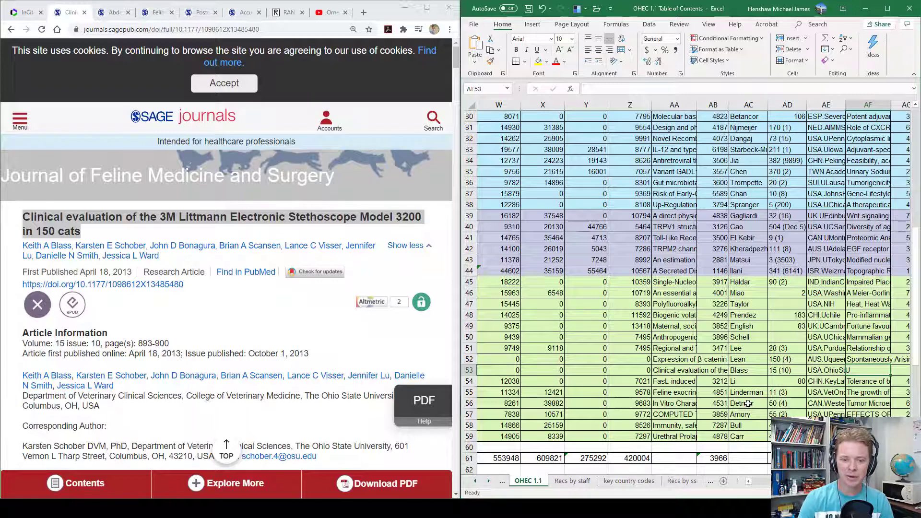
key(alt+Tab)
key(alt+Tab)
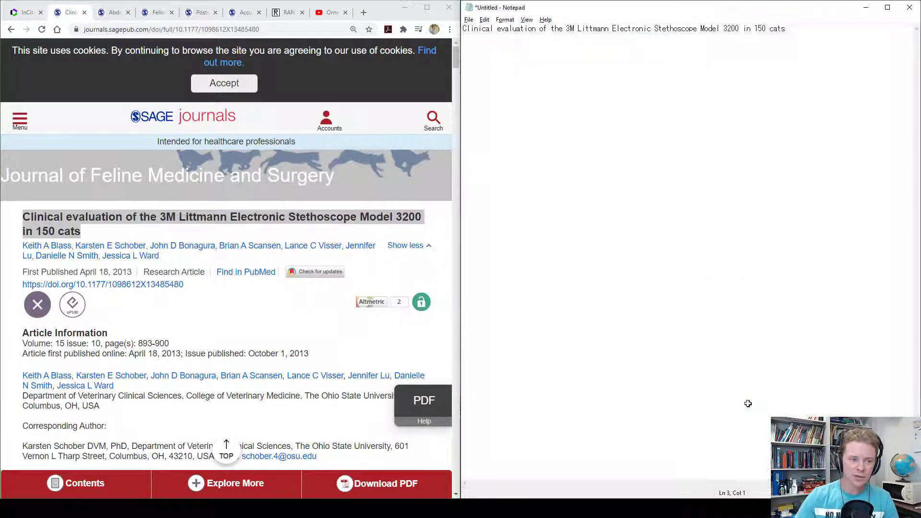
Step: Copy the Introduction heading and first paragraph into Notepad below the title
scroll(235, 268, down, 5)
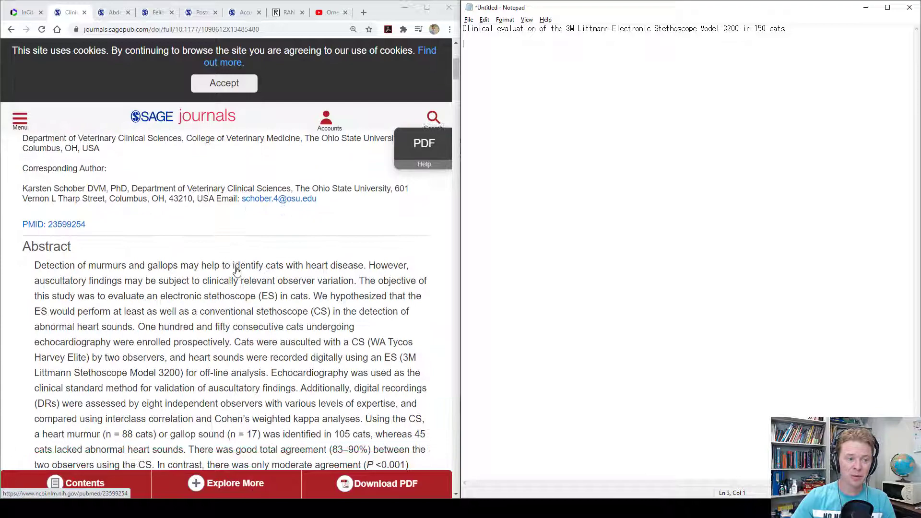
scroll(200, 268, down, 5)
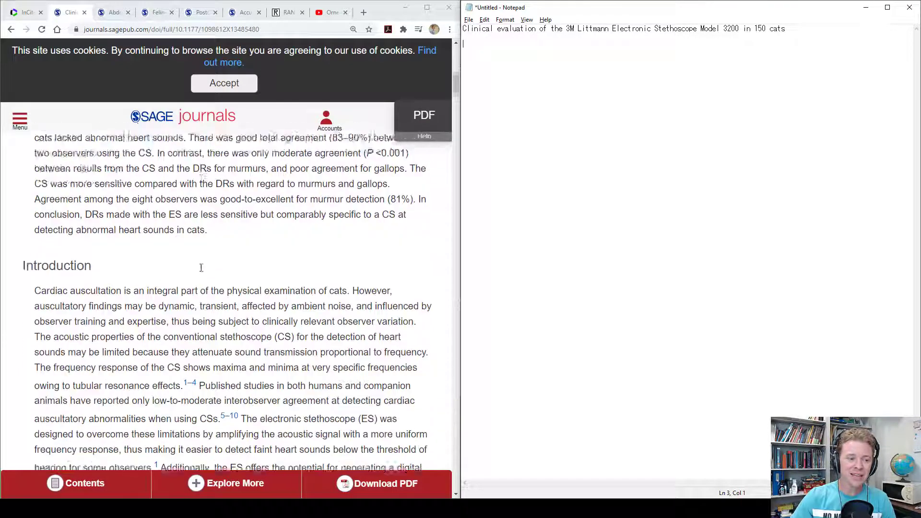
scroll(201, 268, down, 3)
scroll(27, 207, up, 2)
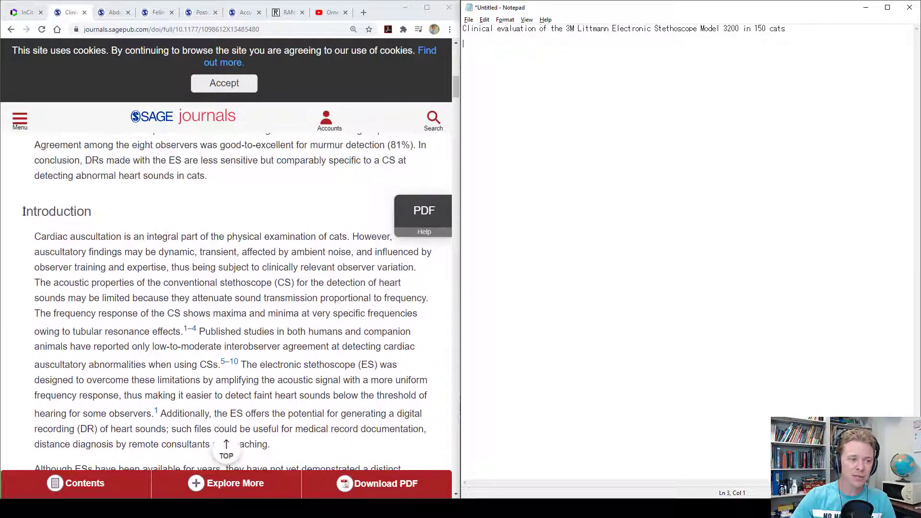
drag(23, 211, 202, 296)
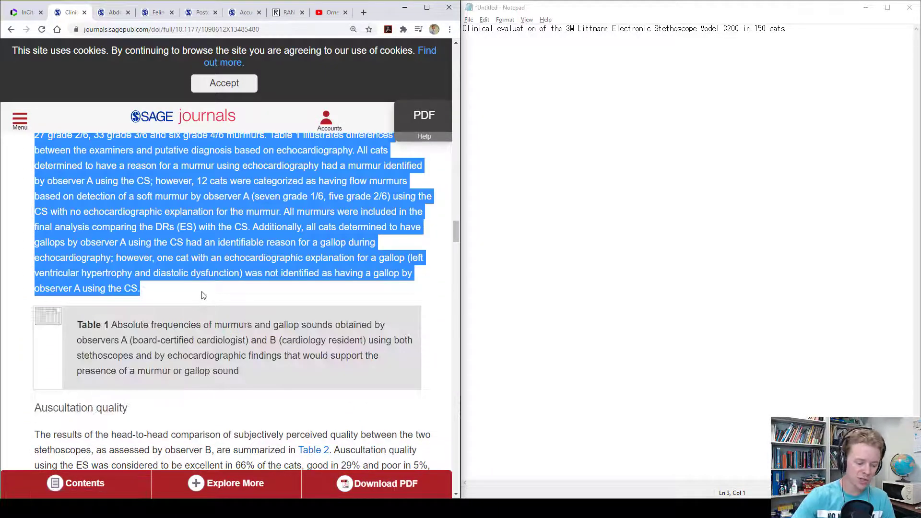
key(ctrl+c)
key(alt+Tab)
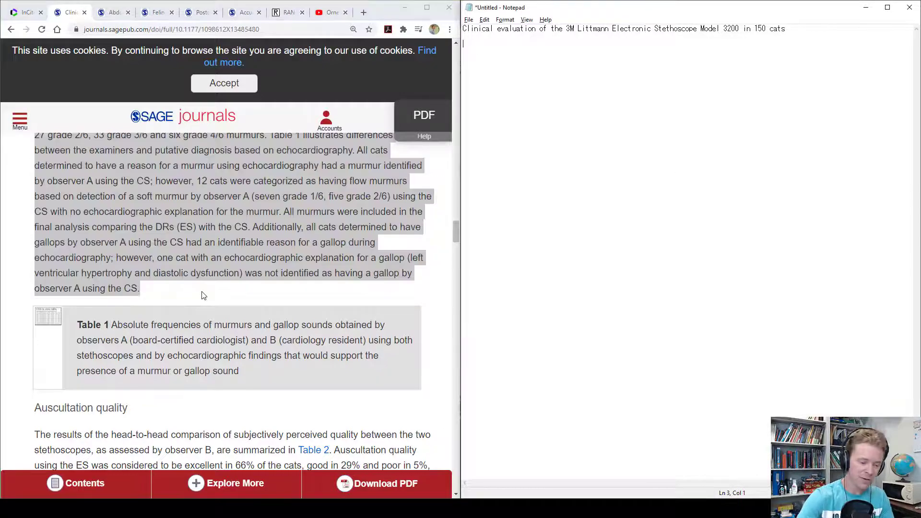
key(ctrl+v)
key(Return)
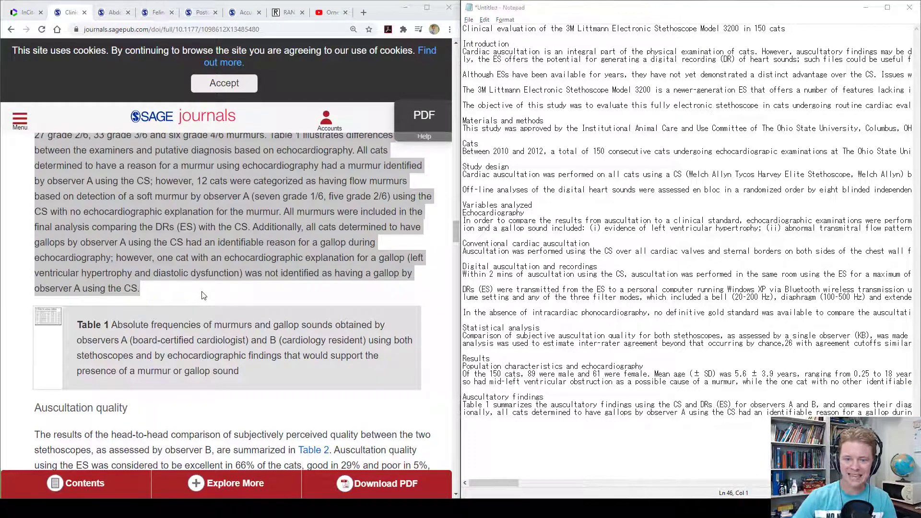
key(alt+Tab)
Step: Append the Auscultation quality section to the Notepad text
scroll(139, 273, down, 4)
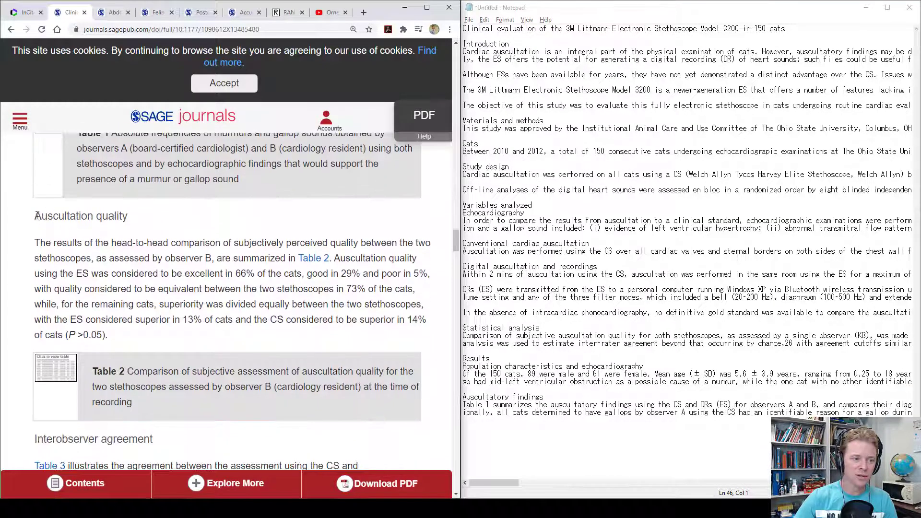
drag(34, 216, 124, 335)
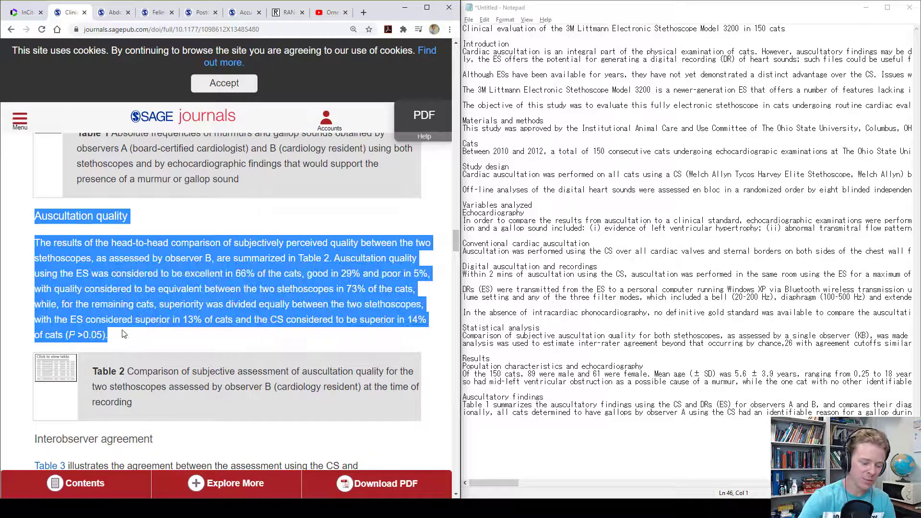
key(ctrl+c)
key(alt+Tab)
key(ctrl+v)
key(Return)
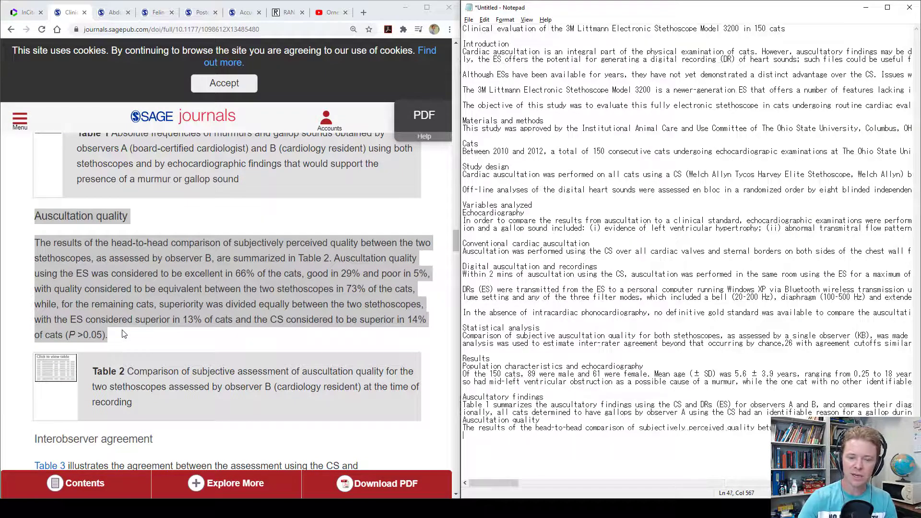
key(alt+Tab)
Step: Append the Interobserver agreement heading and paragraph to the Notepad text
scroll(44, 230, down, 5)
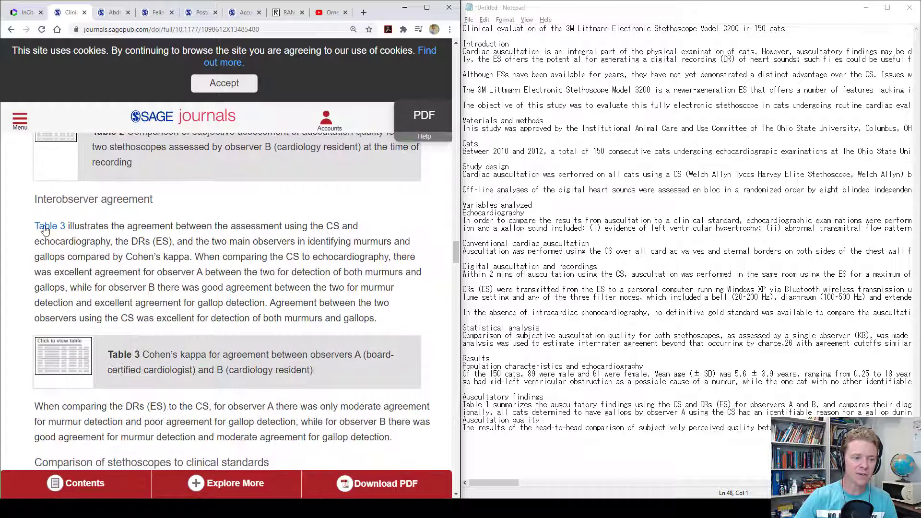
drag(37, 199, 124, 287)
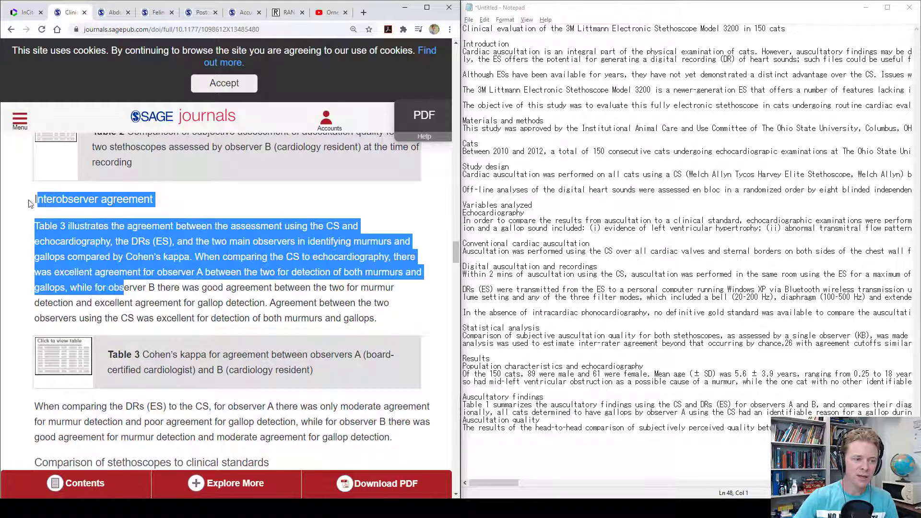
drag(35, 201, 405, 318)
key(alt+Tab)
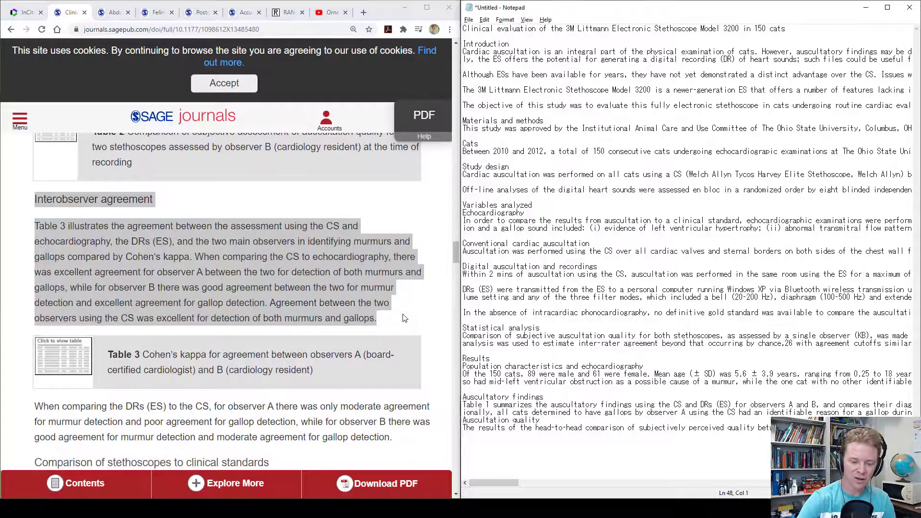
key(ctrl+v)
key(alt+Tab)
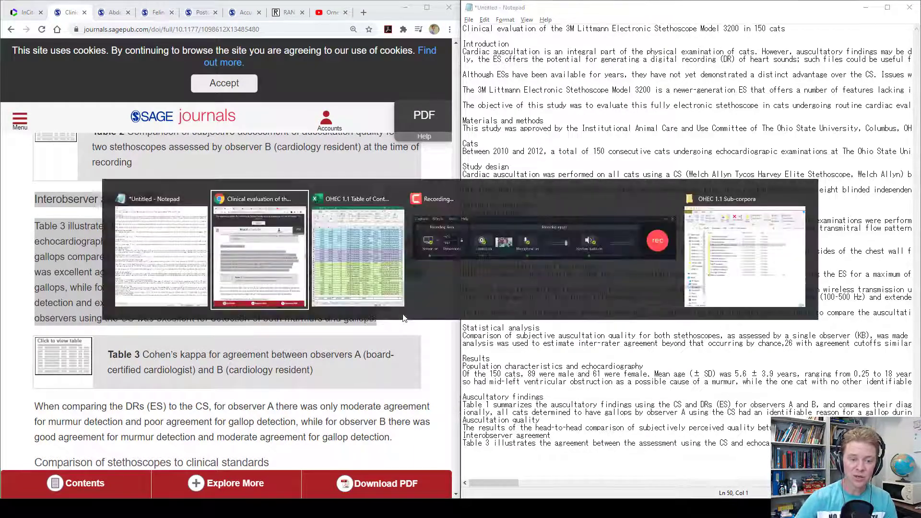
Step: Append the Comparison of stethoscopes to clinical standards section to the file
scroll(289, 365, down, 5)
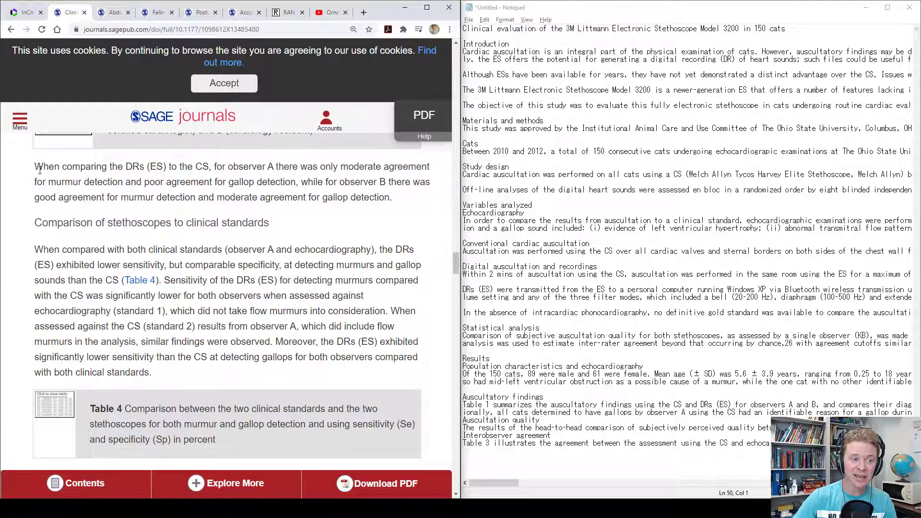
drag(37, 169, 184, 371)
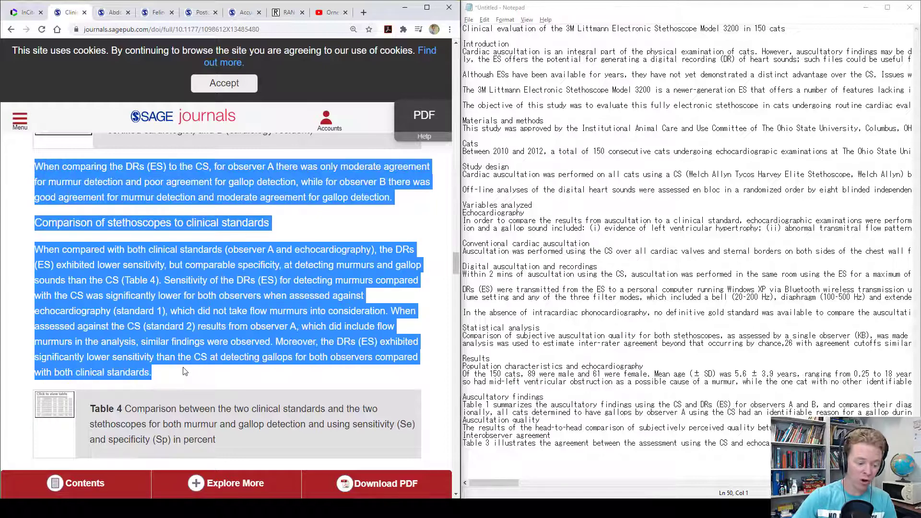
key(alt+Tab)
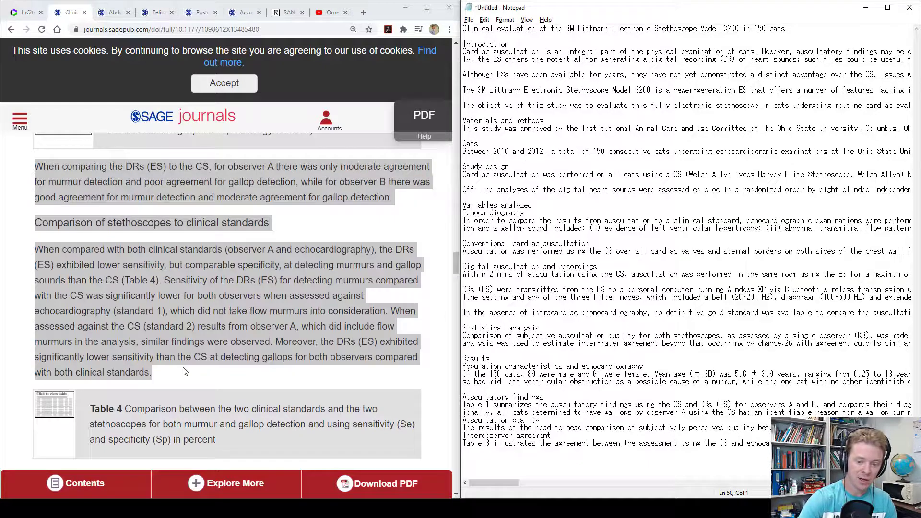
key(ctrl+v)
key(alt+Tab)
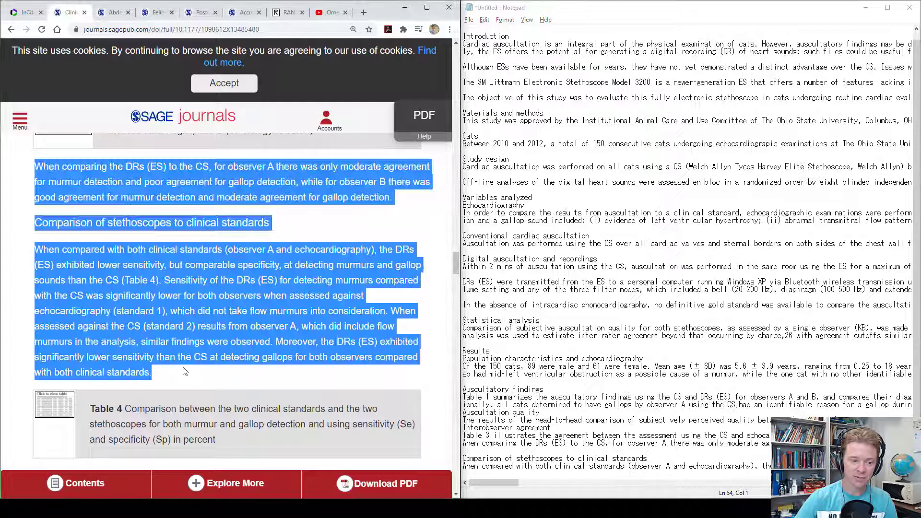
Step: Append the paragraphs from Specificity through Digital recordings to the file
scroll(184, 372, down, 5)
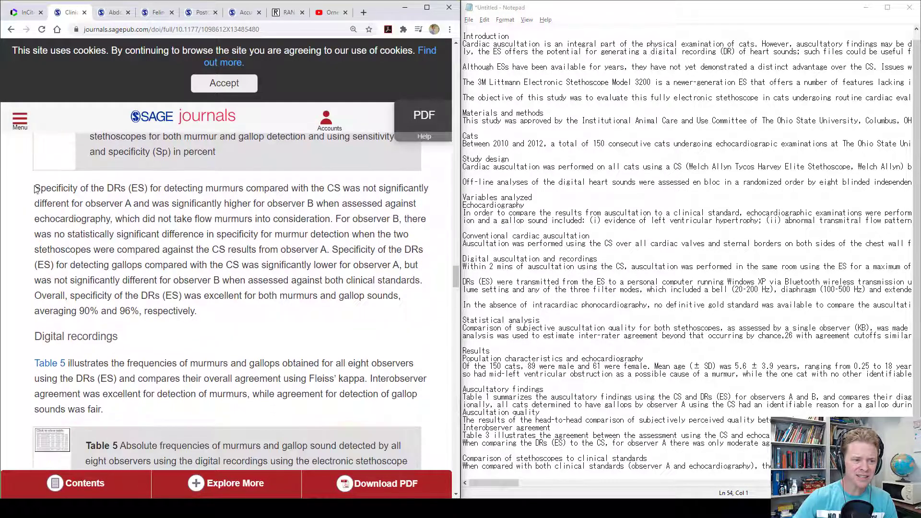
drag(35, 188, 105, 408)
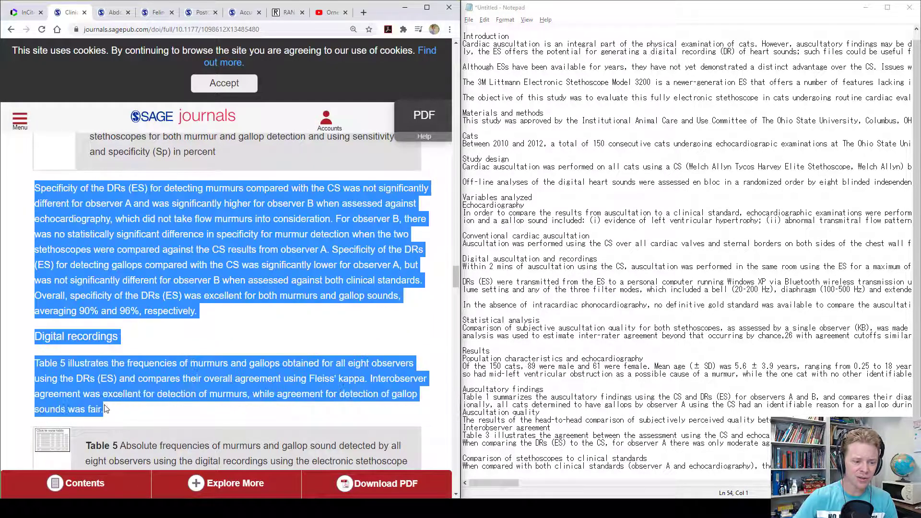
key(ctrl+c)
key(alt+Tab)
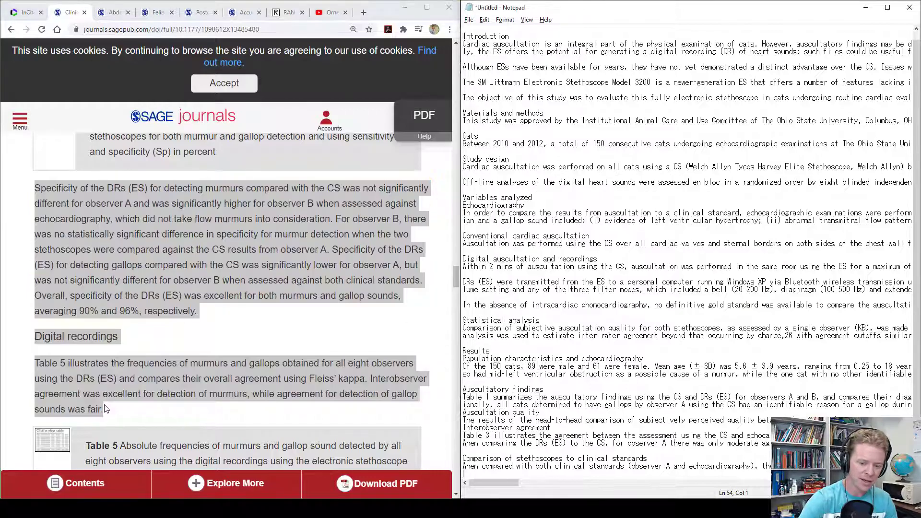
key(ctrl+v)
key(Return)
key(alt+Tab)
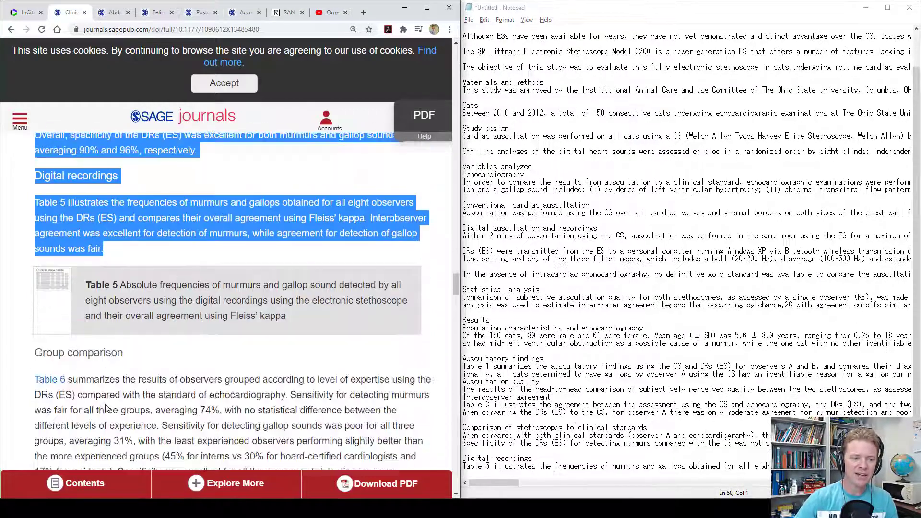
Step: Append the Group comparison heading and paragraph to the file
scroll(106, 408, down, 3)
drag(35, 223, 45, 252)
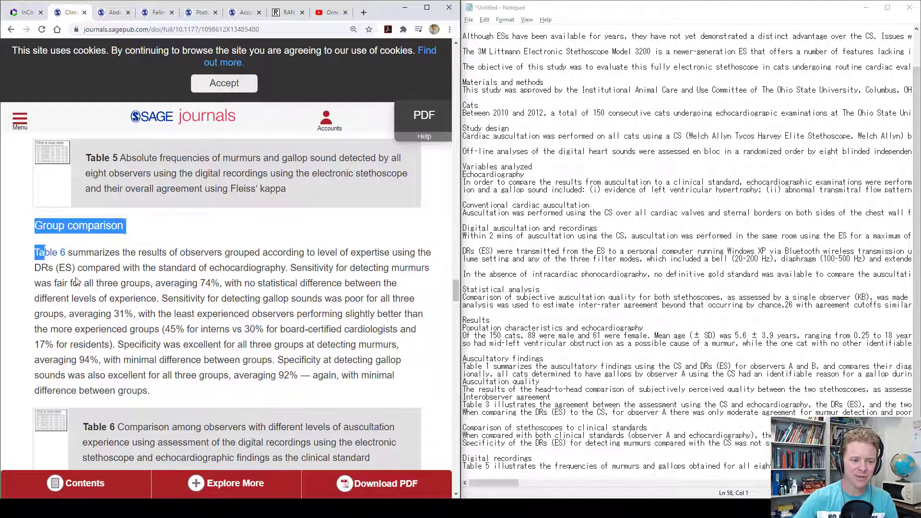
drag(77, 281, 156, 392)
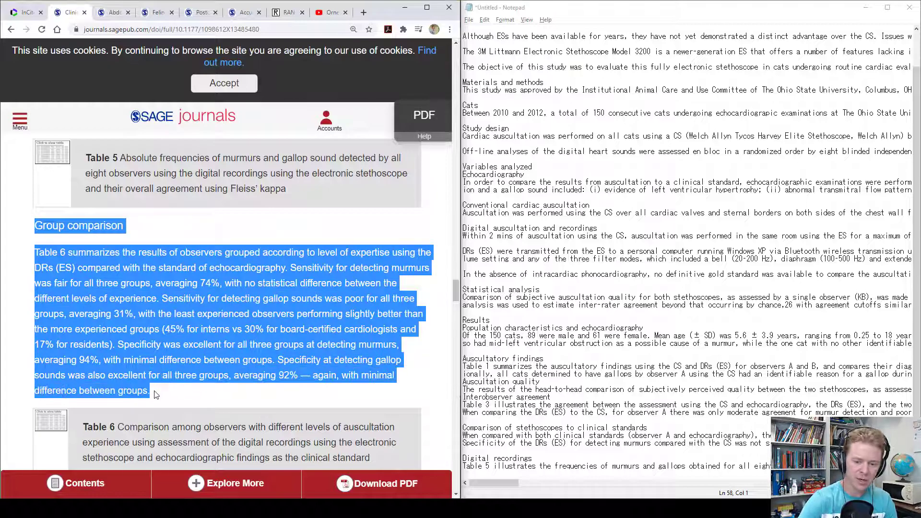
key(alt+Tab)
key(ctrl+v)
key(Return)
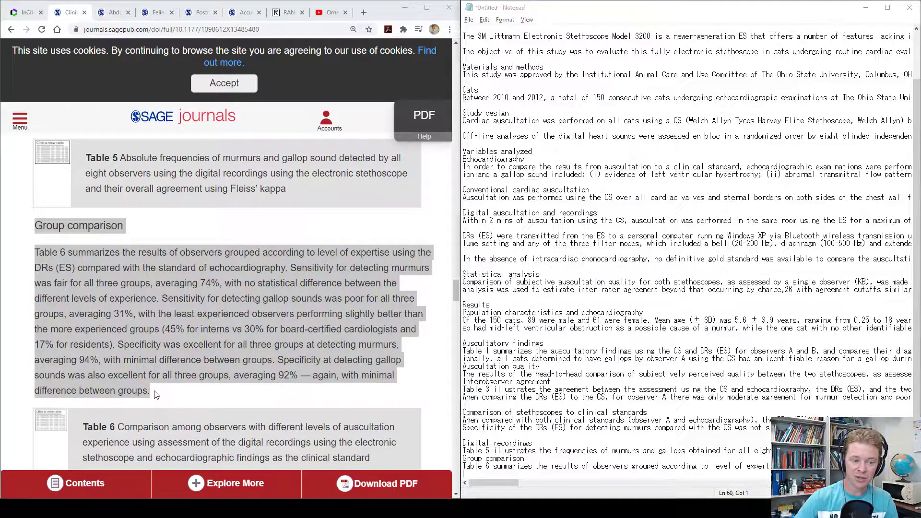
key(alt+Tab)
Step: Append the text from HR comparison through the Discussion and Conclusions
scroll(155, 389, down, 4)
scroll(155, 389, down, 2)
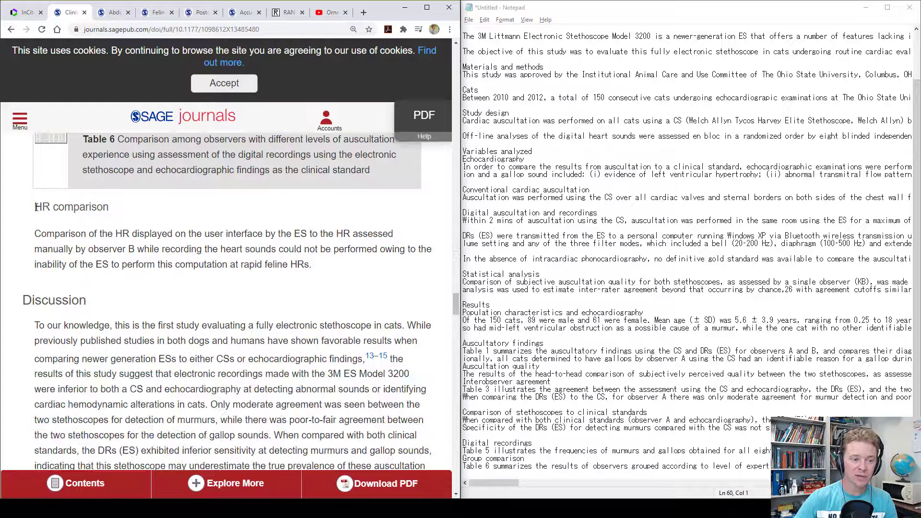
drag(35, 207, 334, 408)
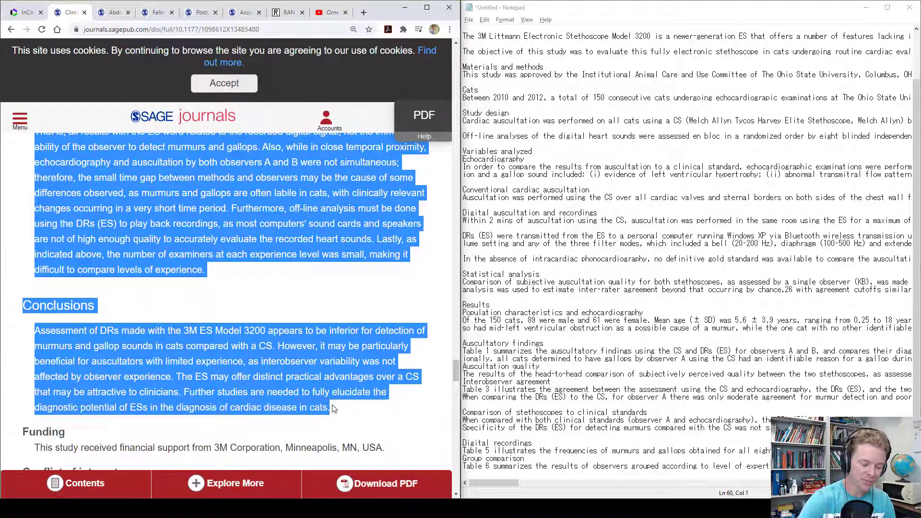
key(ctrl+c)
key(alt+Tab)
key(ctrl+v)
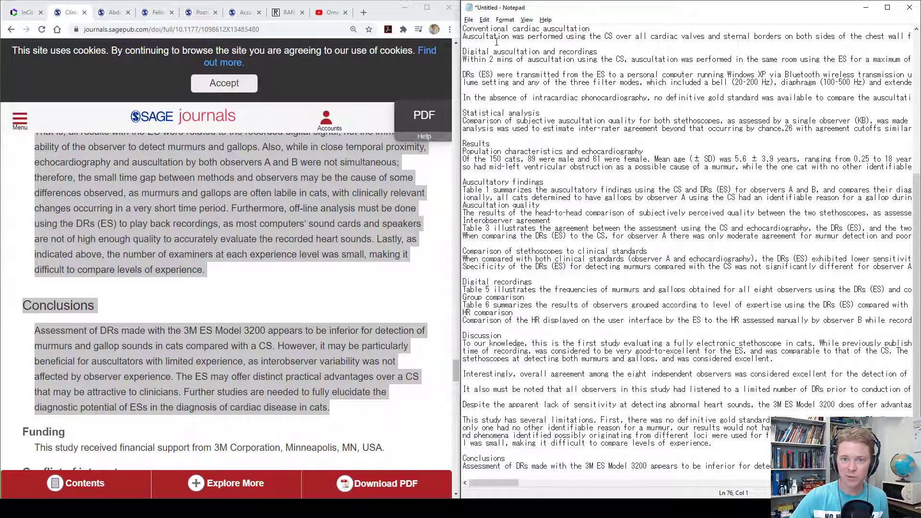
Step: Start Save As, go to the OHEC 1.1 folder, and select the *.txt file name
click(468, 20)
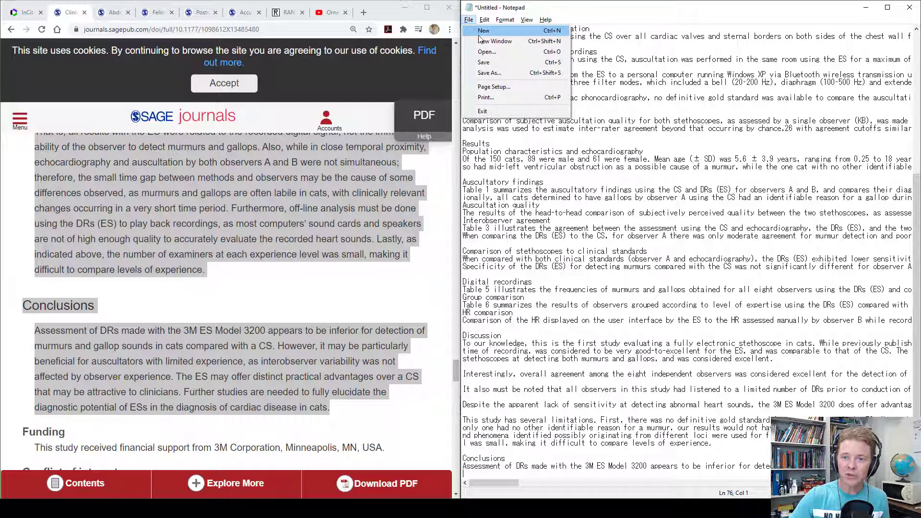
click(489, 73)
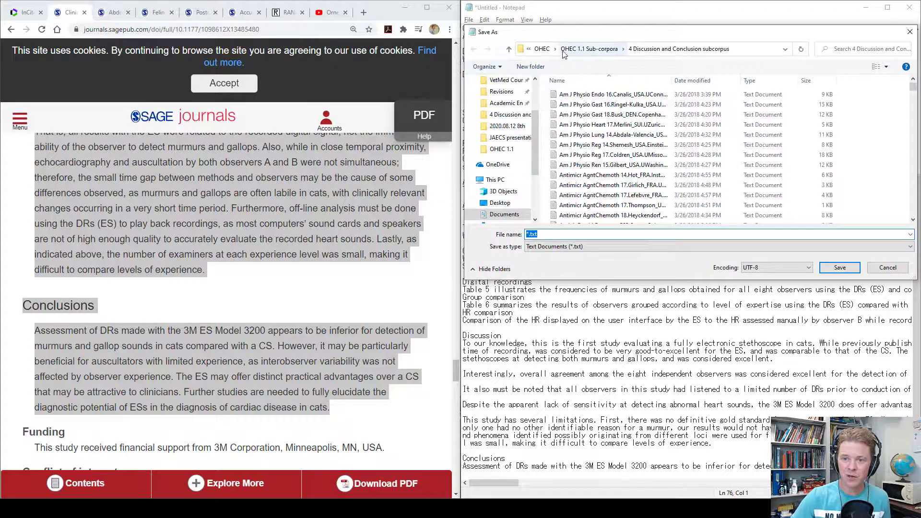
click(502, 148)
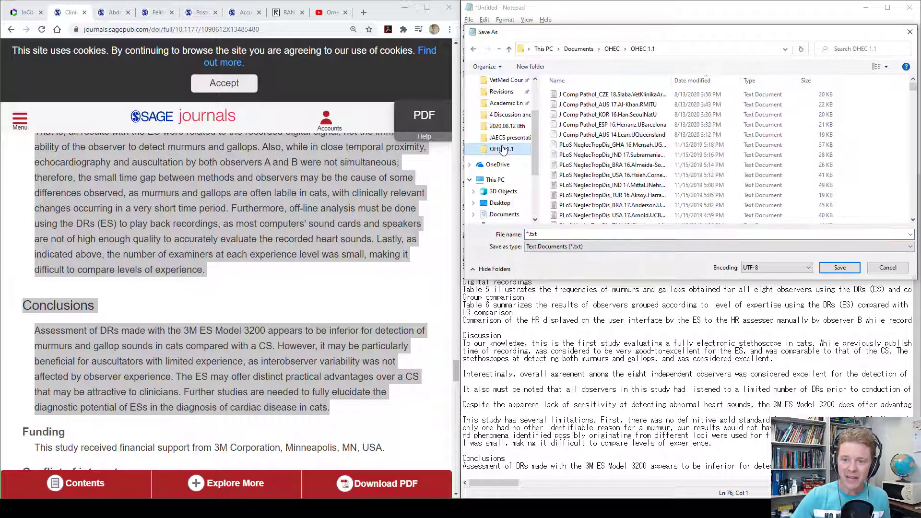
double_click(549, 235)
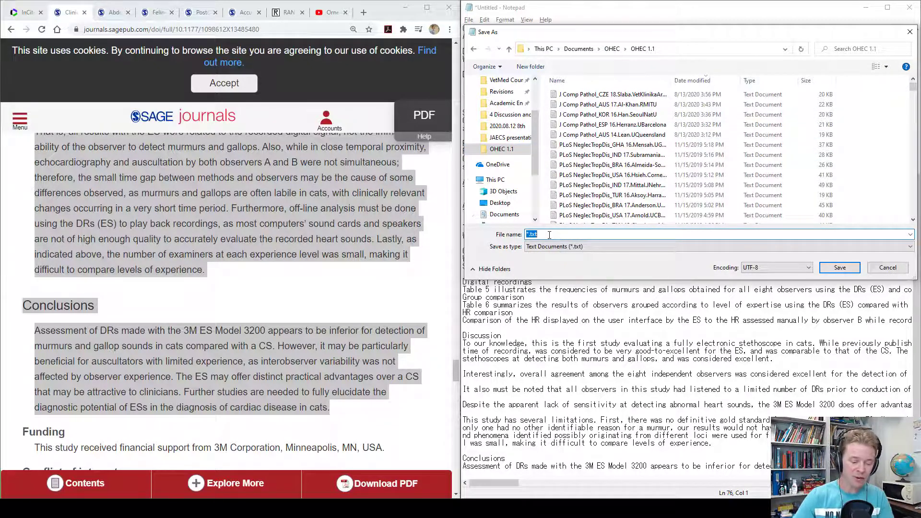
key(alt+Tab)
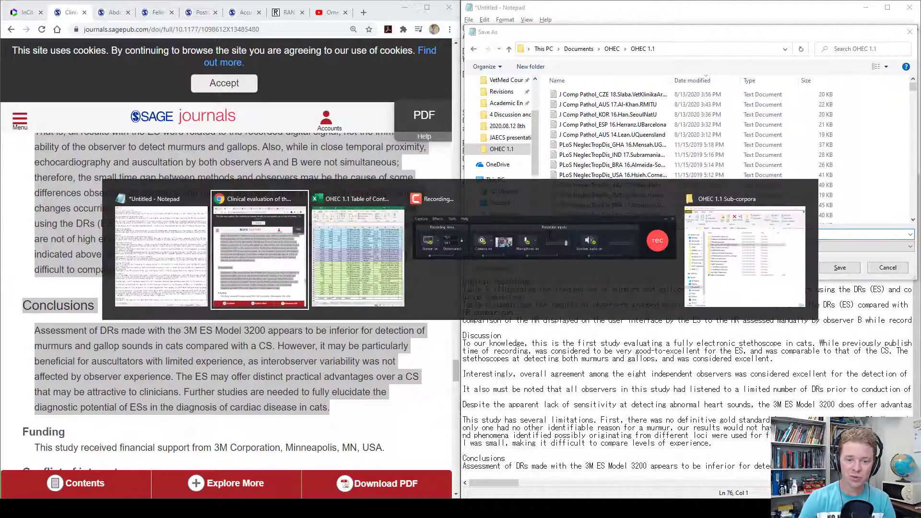
Step: Copy J. Feline Med. Surg. from cell B53 in Excel and return to the save dialog
key(alt+Tab)
key(Left)
key(Left)
key(Left)
key(Left)
key(Left)
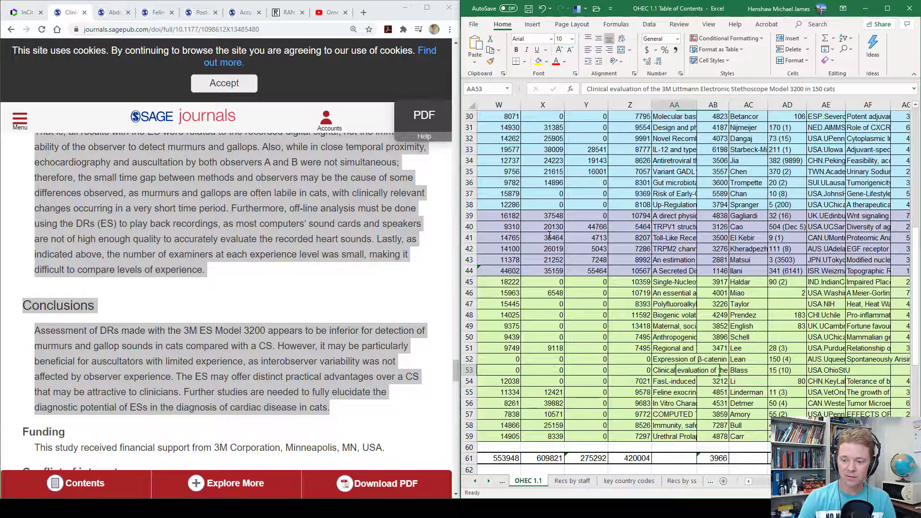
key(Home)
key(Right)
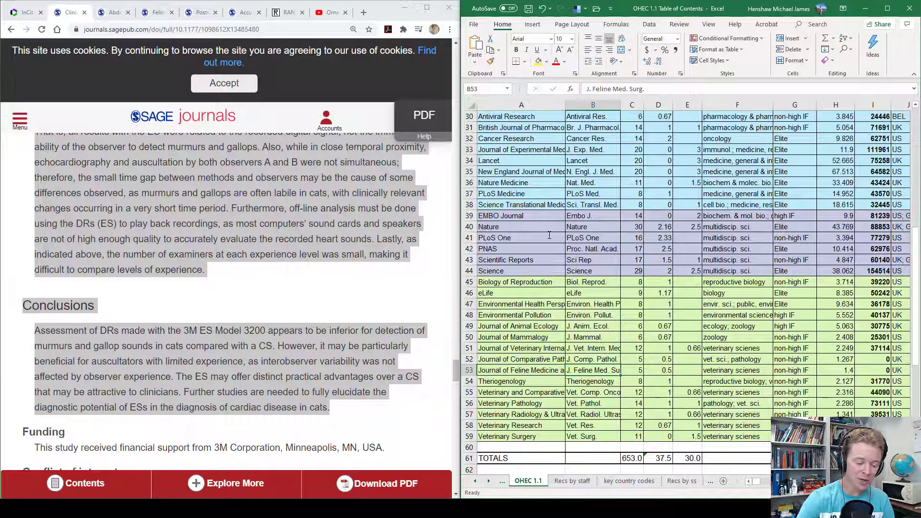
key(ctrl+c)
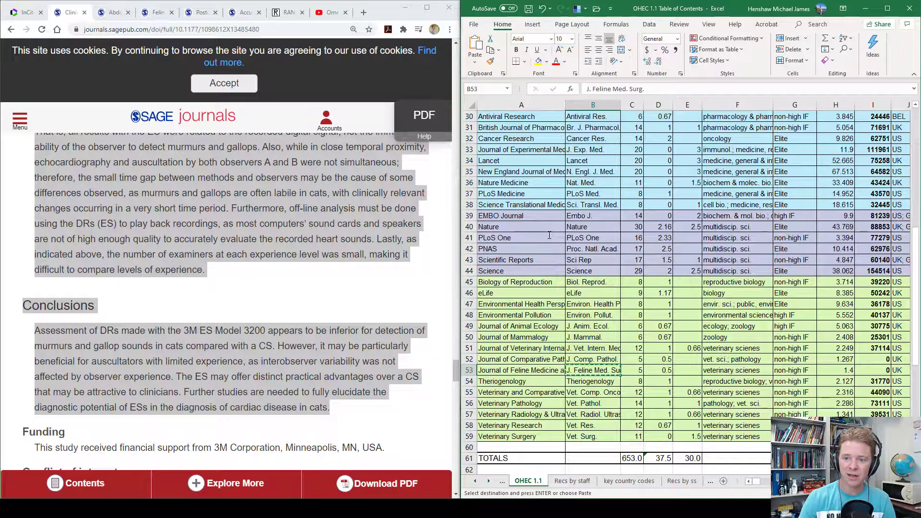
key(ctrl+Up)
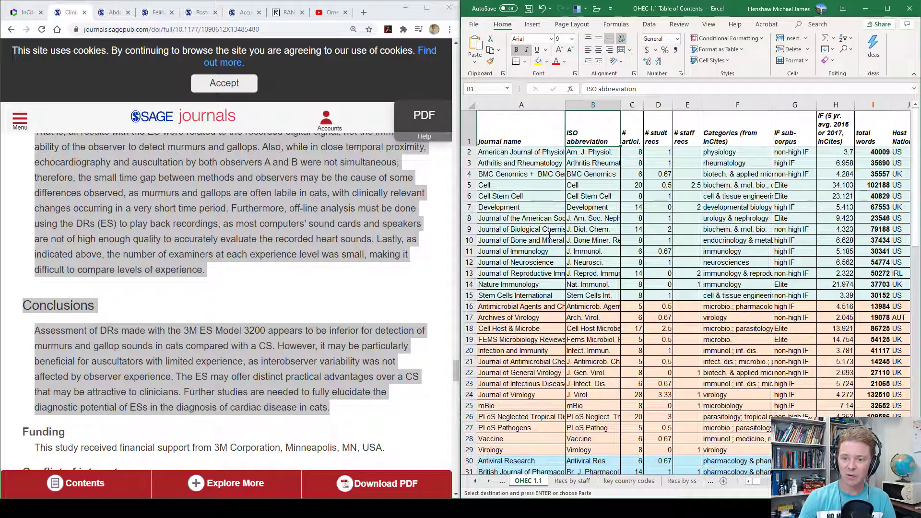
key(ctrl+Down)
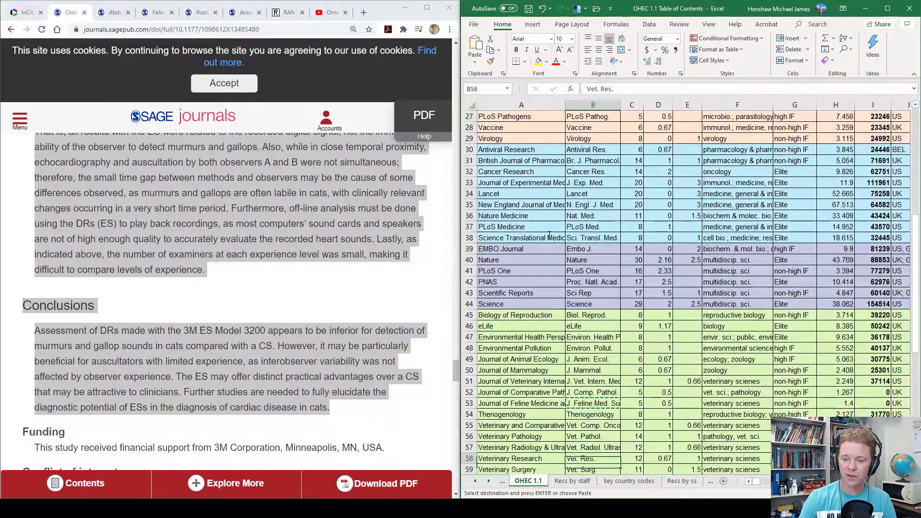
key(Up)
key(Up)
key(Up)
key(Up)
key(Up)
key(alt+Tab)
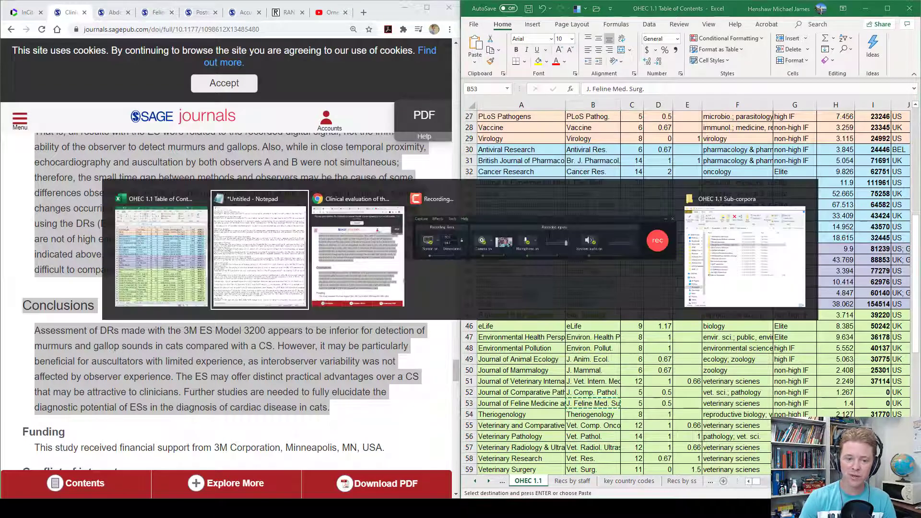
key(ctrl+s)
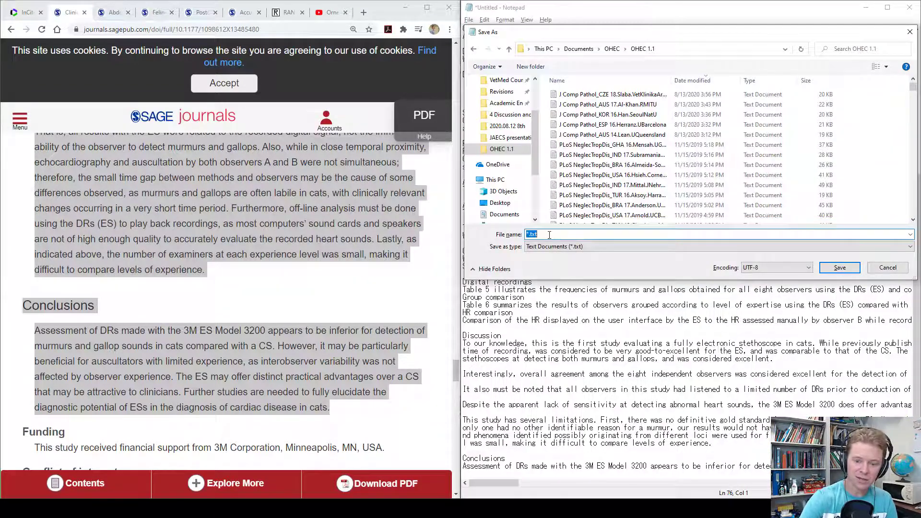
Step: Paste the abbreviation as the file name and edit it to J Feline MedSurg_USA 13 plus the author's surname
key(ctrl+v)
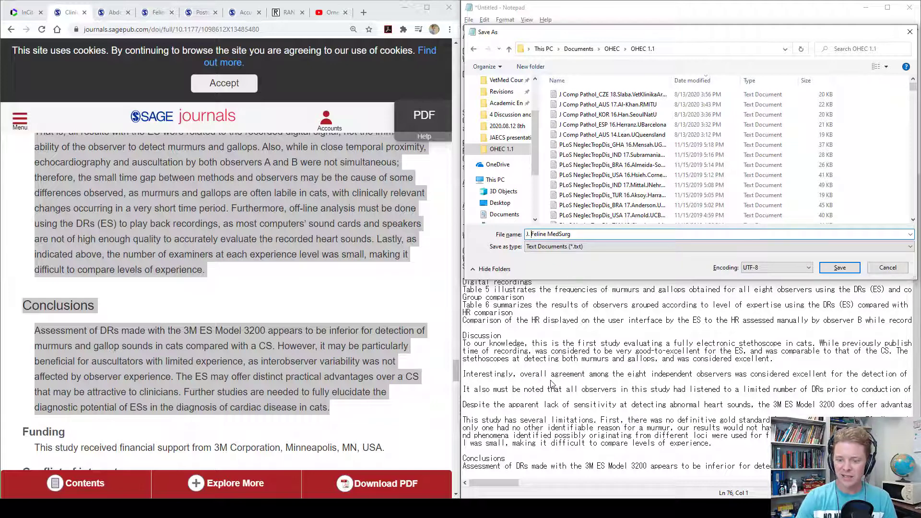
key(Left)
key(Left)
key(Left)
key(BackSpace)
key(BackSpace)
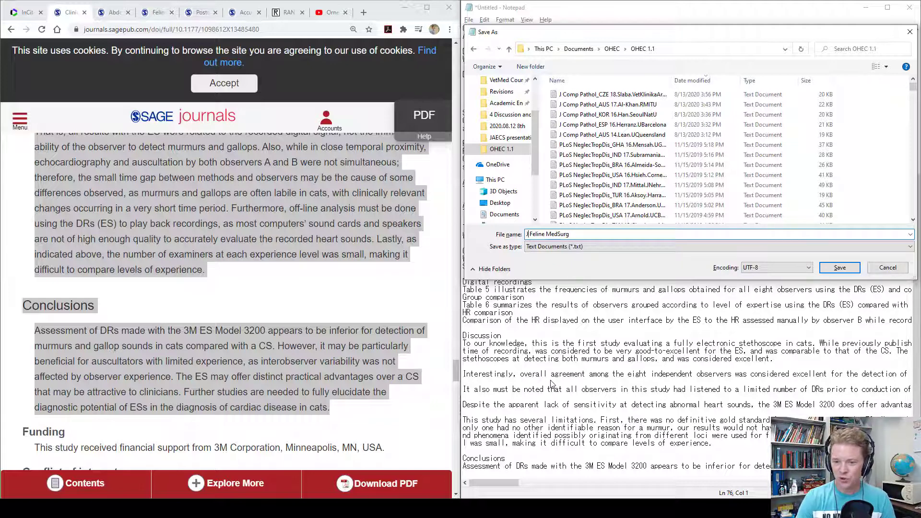
key(End)
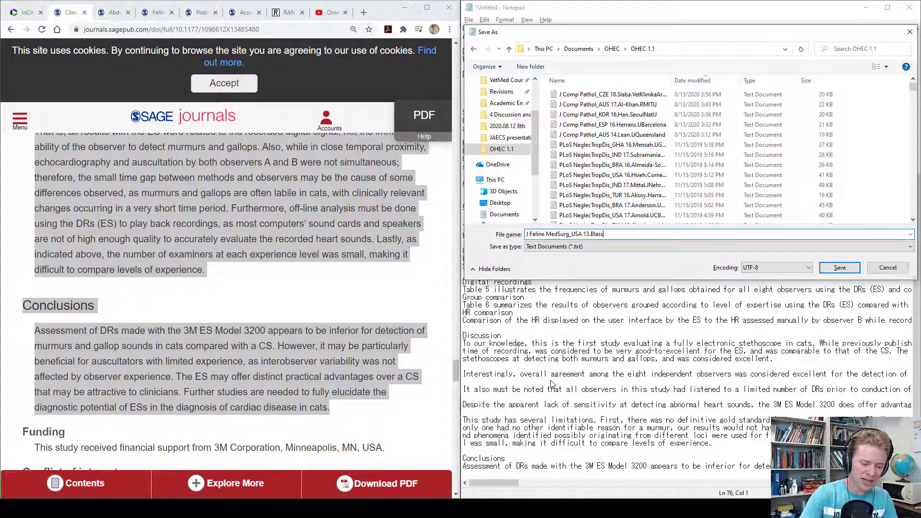
key(alt+Tab)
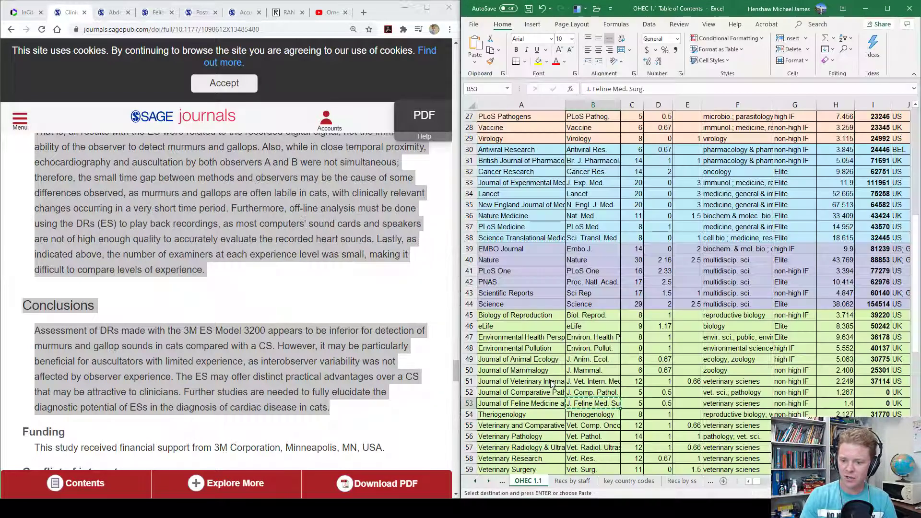
Step: Copy the OhioStU code from cell AE53 and place the cursor at the file name's end
key(Right)
key(Right)
key(Right)
key(Right)
key(Right)
key(Right)
key(Right)
key(Right)
key(Right)
key(Right)
key(Right)
key(Right)
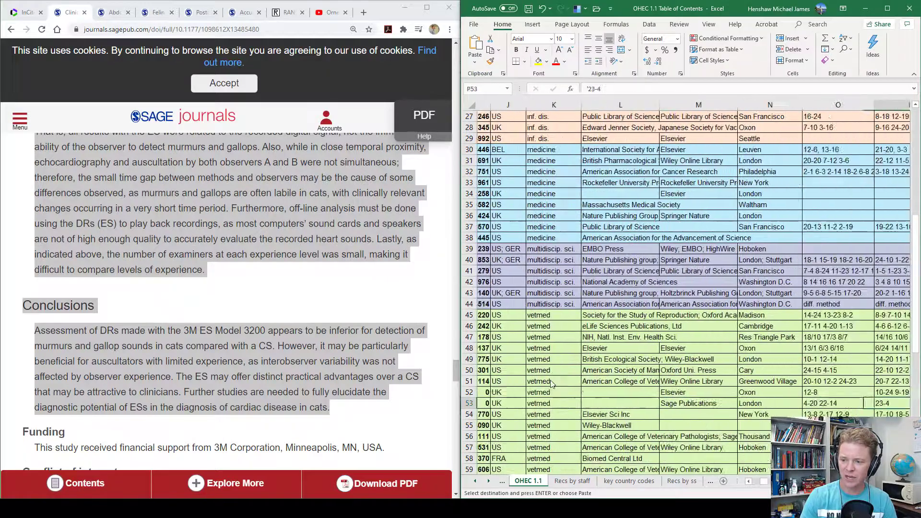
key(Right)
key(Right)
key(Right)
key(Right)
key(Right)
key(Right)
key(Right)
key(Right)
key(Right)
key(Right)
key(Right)
key(Right)
key(Right)
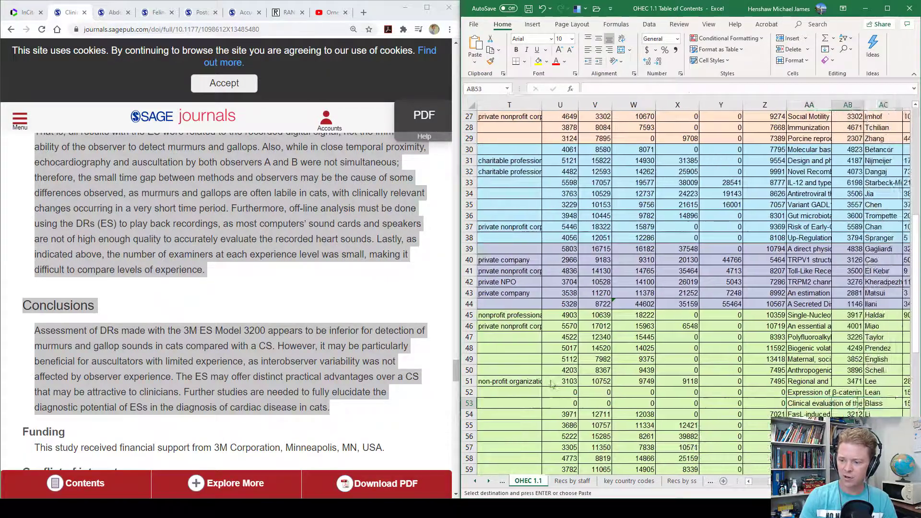
key(Right)
key(Right)
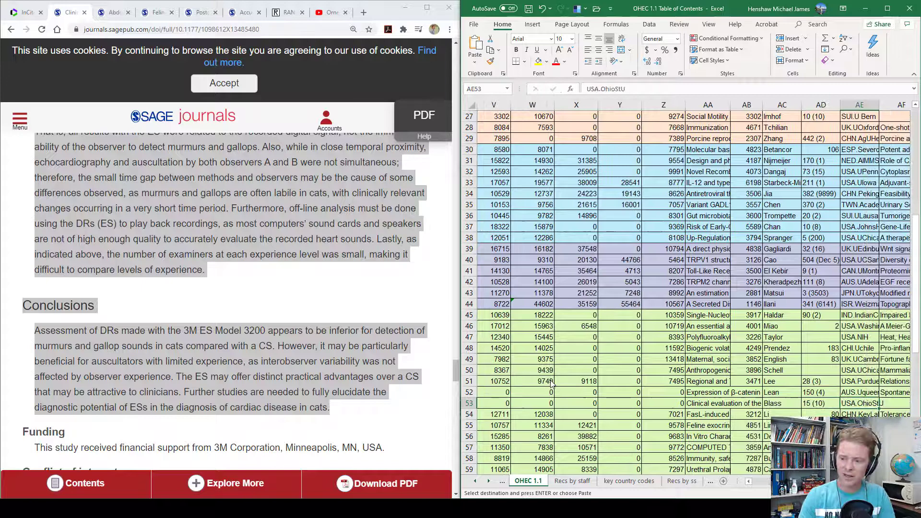
key(F2)
key(shift+Left)
key(shift+Left)
key(shift+Left)
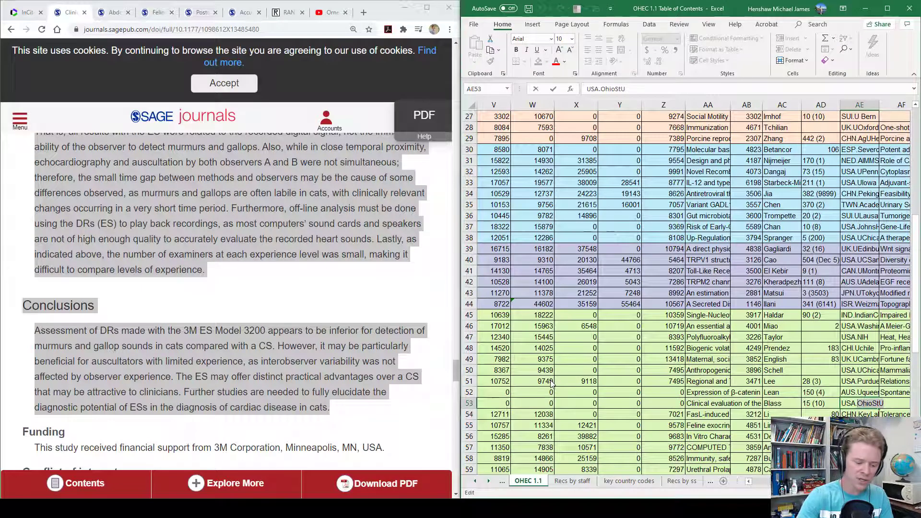
key(ctrl+c)
key(alt+Tab)
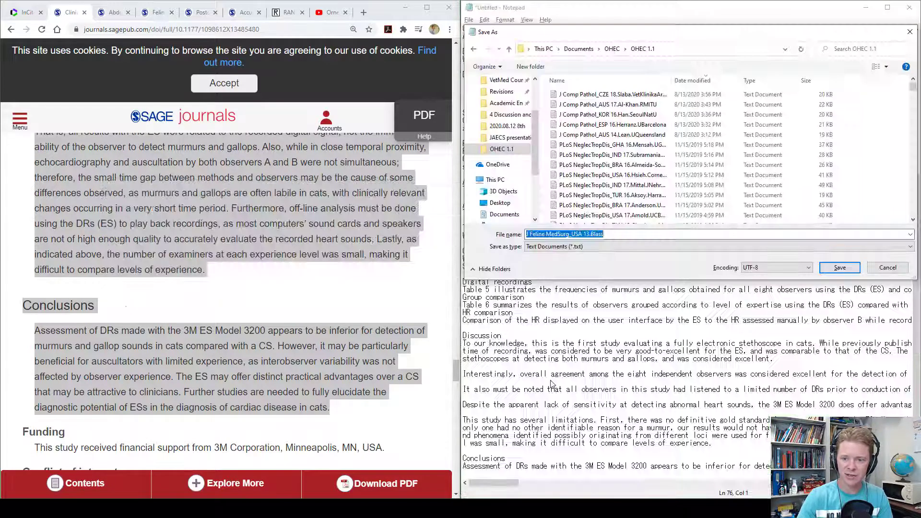
key(End)
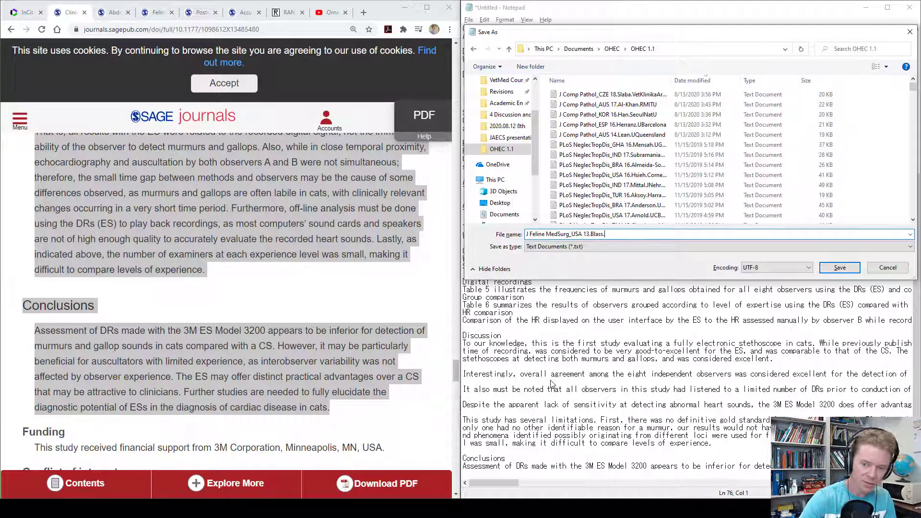
Step: Finish the file name with '.OhioStU', keep UTF-8 encoding, and save the full article
text(.)
key(ctrl+v)
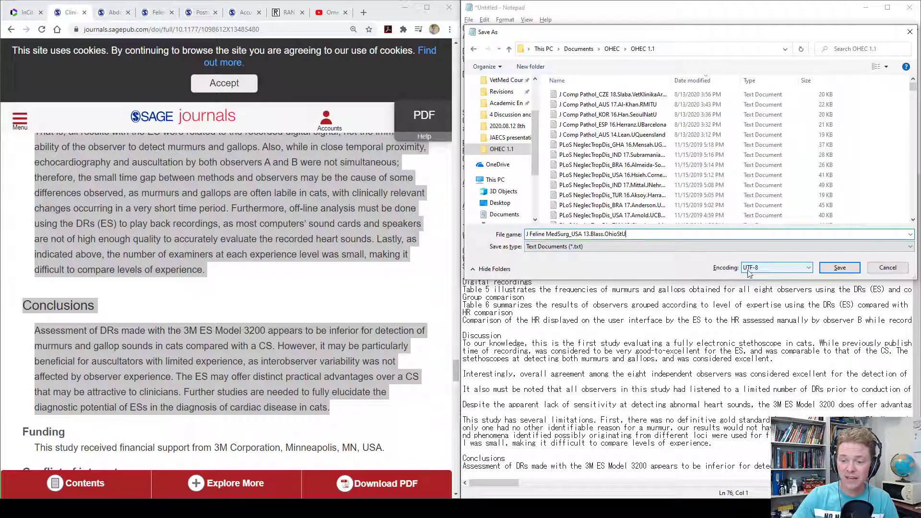
click(808, 267)
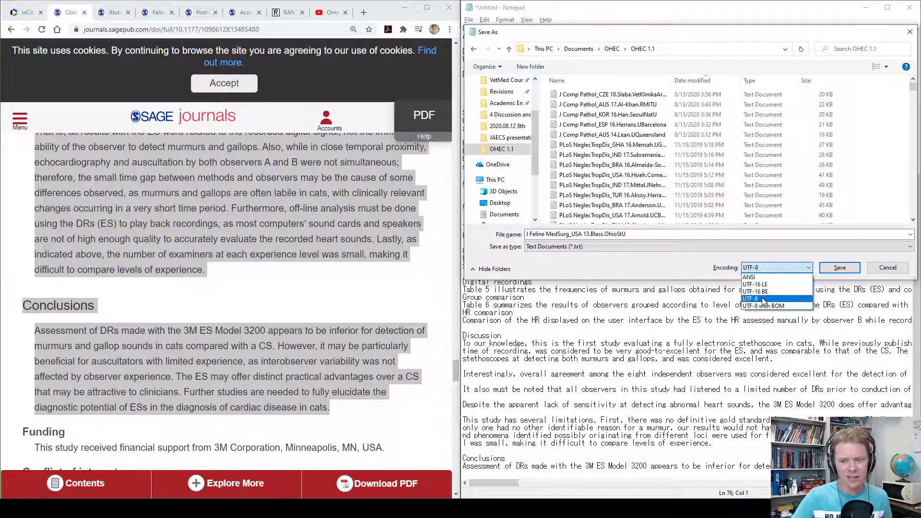
click(762, 299)
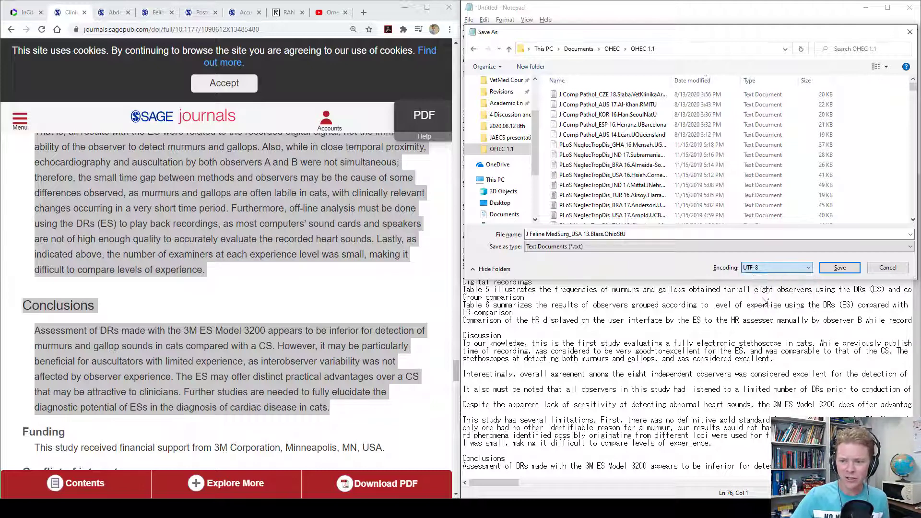
click(838, 268)
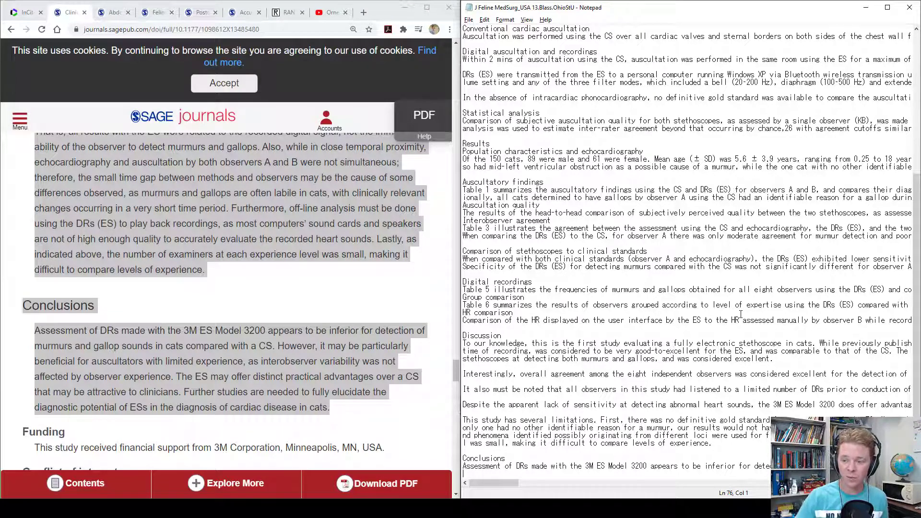
Step: Delete the article title line and everything after the Introduction
scroll(741, 314, up, 9)
scroll(699, 216, up, 1)
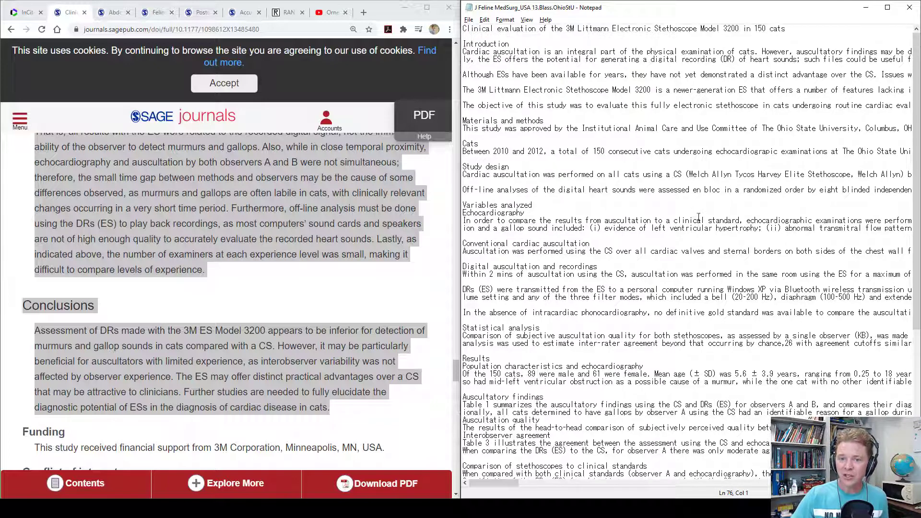
drag(463, 36, 456, 23)
key(Delete)
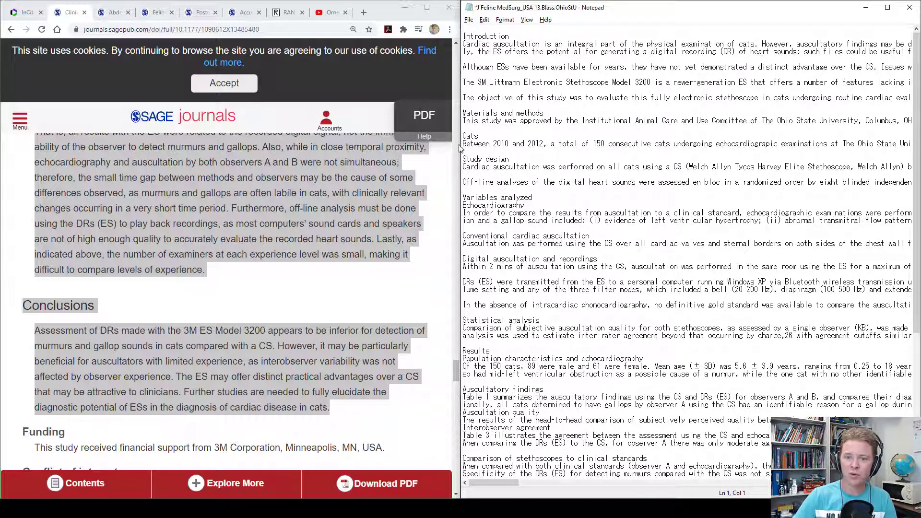
drag(464, 113, 621, 478)
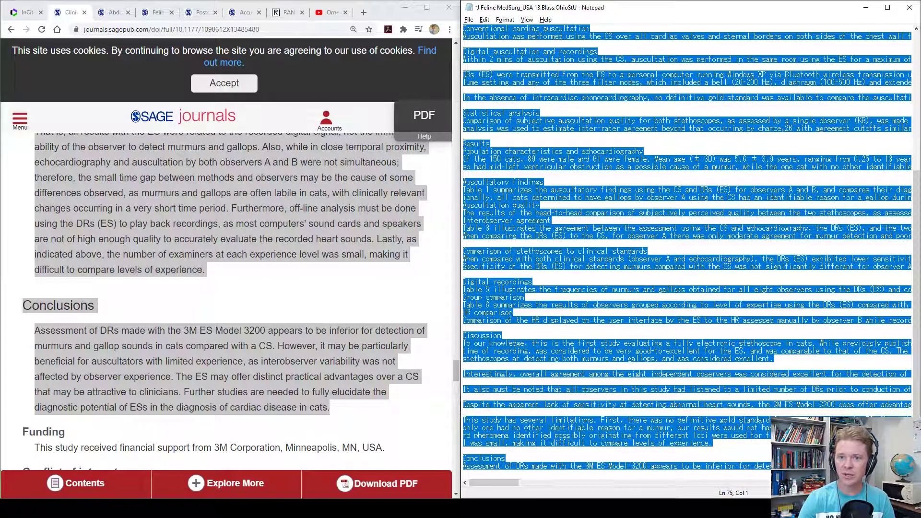
key(Delete)
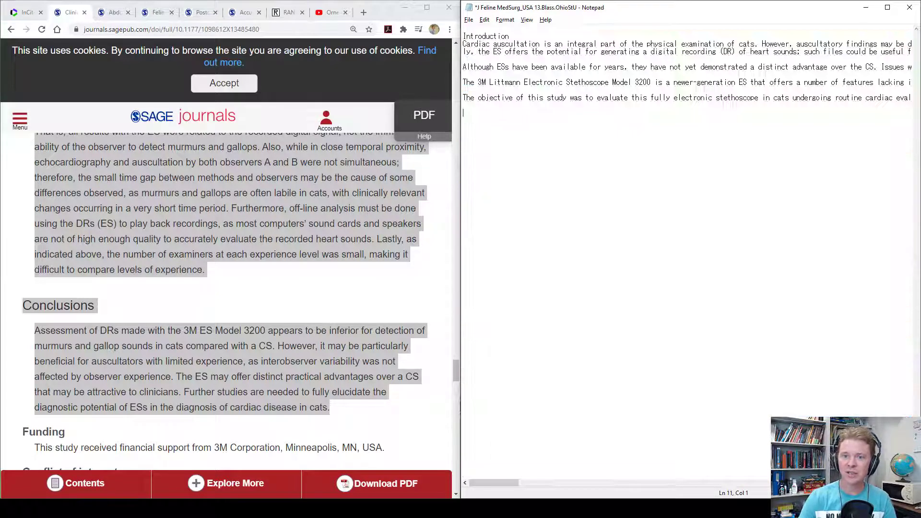
Step: Save as 'J Feline MedSurg_USA 13.Blass.OhioStU int' in the 1 Introduction subcorpus folder
click(469, 19)
click(487, 72)
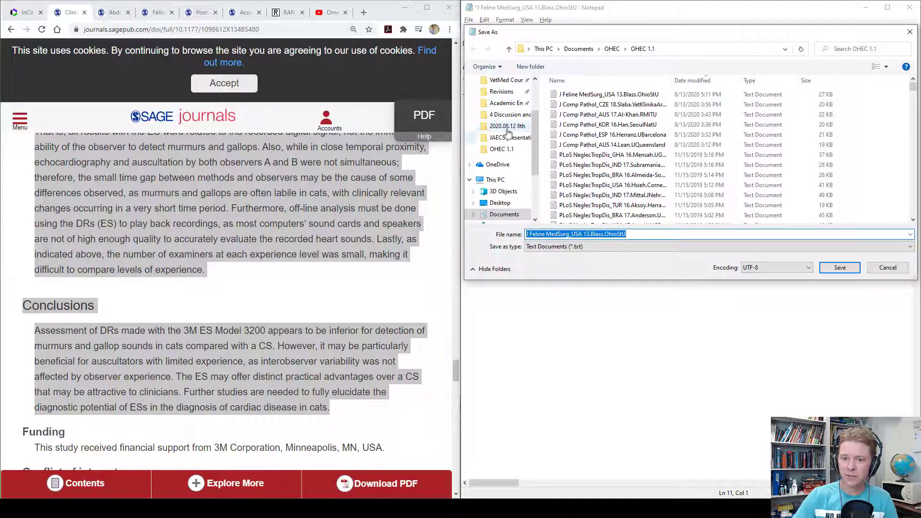
click(509, 114)
click(593, 49)
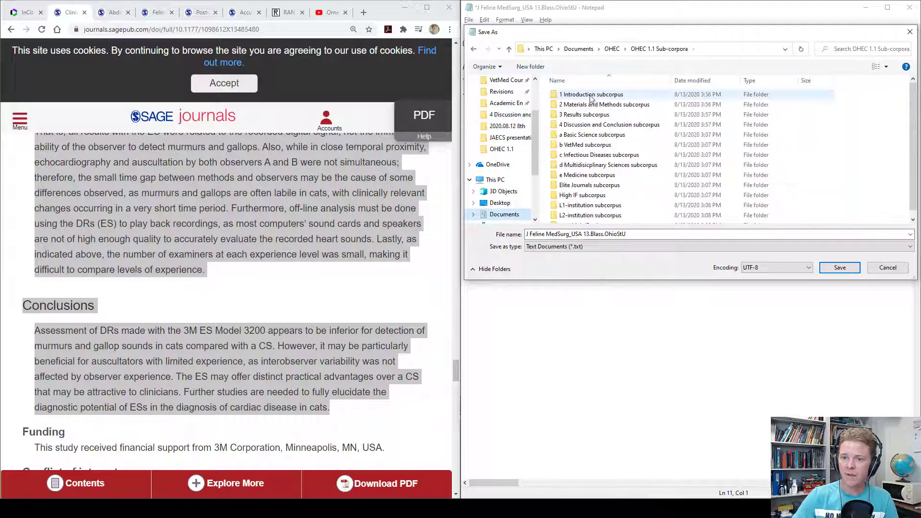
double_click(591, 94)
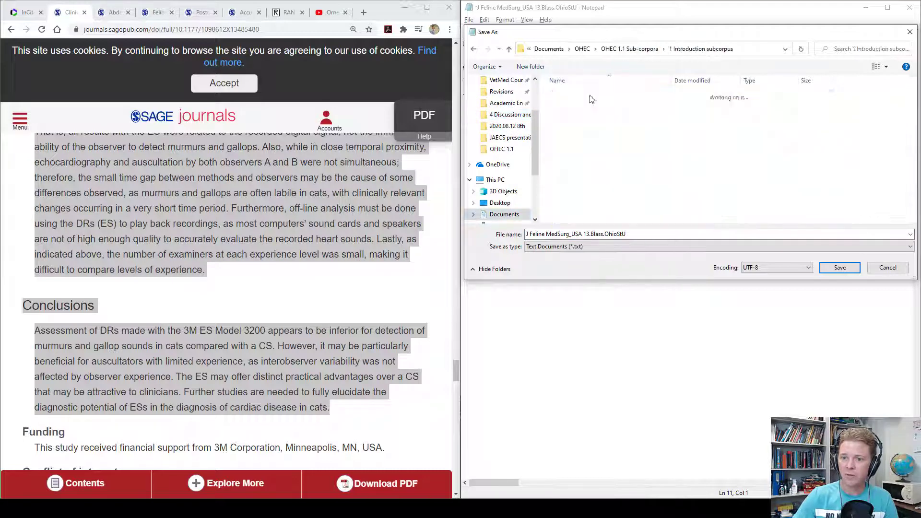
double_click(648, 233)
click(648, 233)
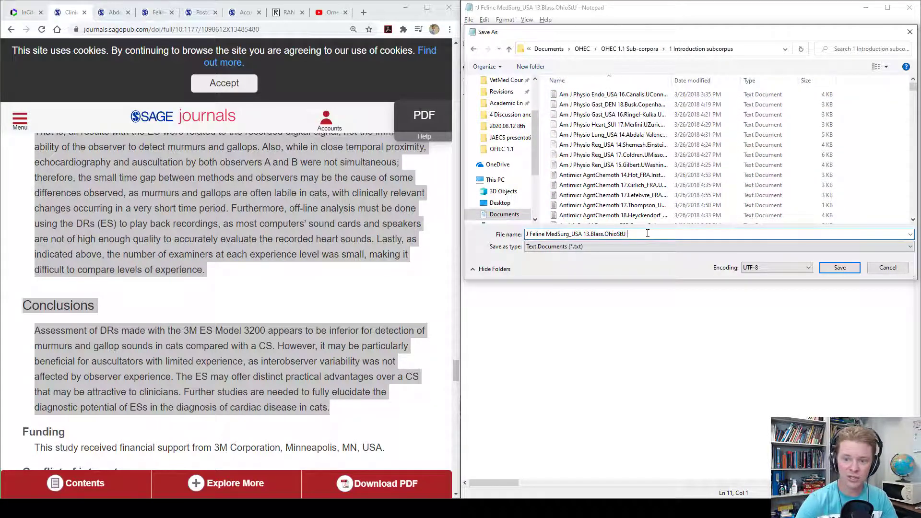
text(int)
key(Return)
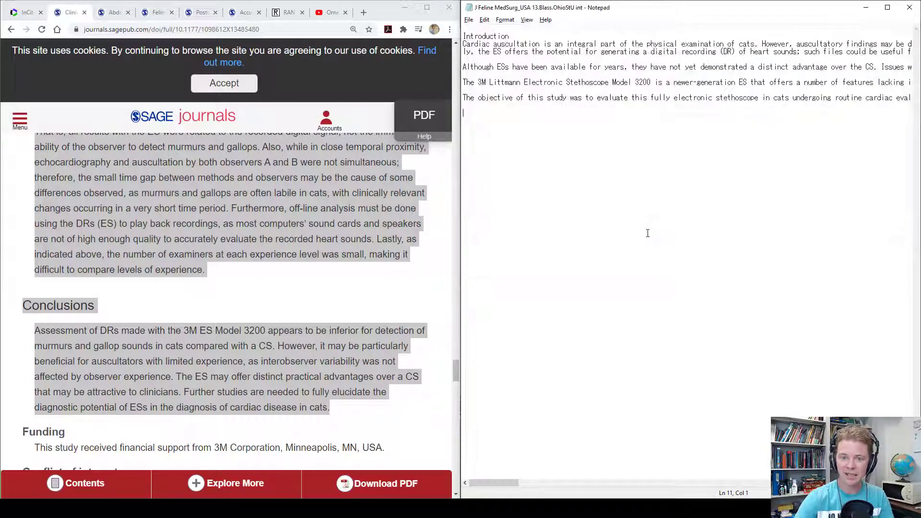
Step: Delete the Introduction and everything from Results onward, leaving Materials and methods
key(ctrl+a)
scroll(553, 191, up, 9)
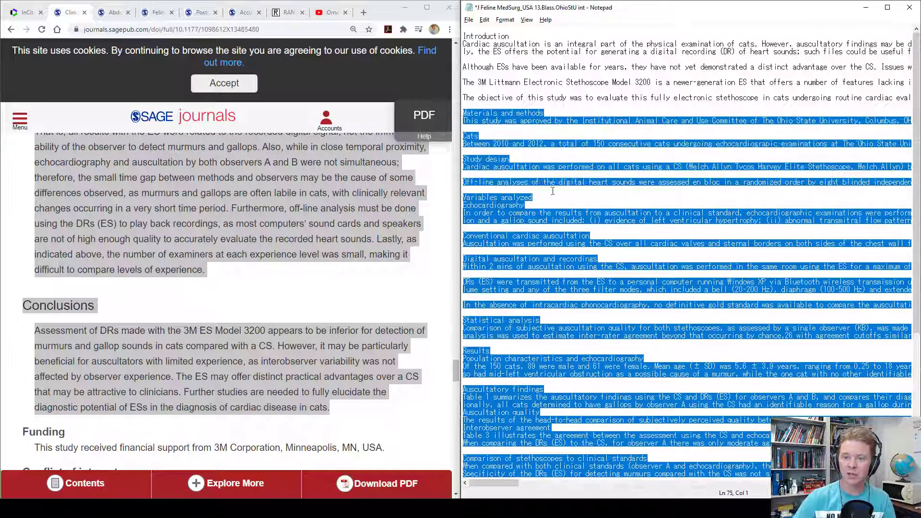
drag(501, 106, 458, 3)
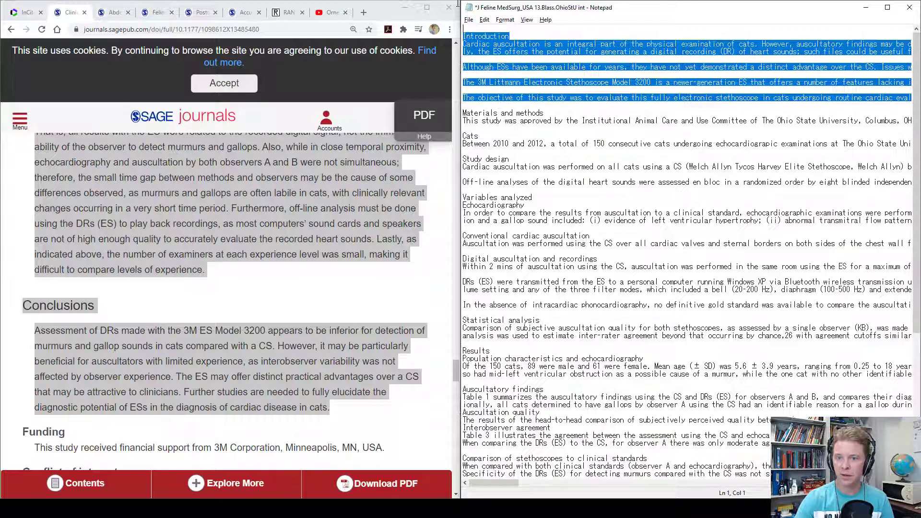
key(Delete)
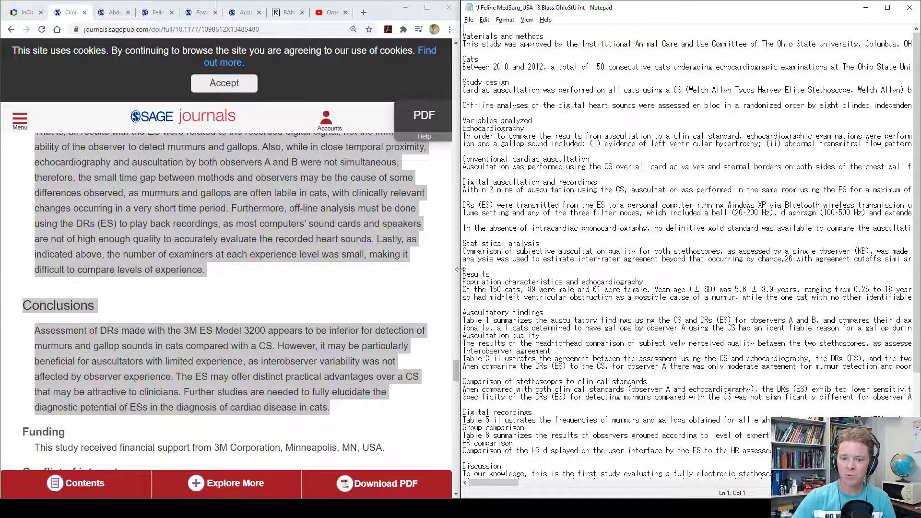
drag(463, 274, 646, 488)
key(ctrl+c)
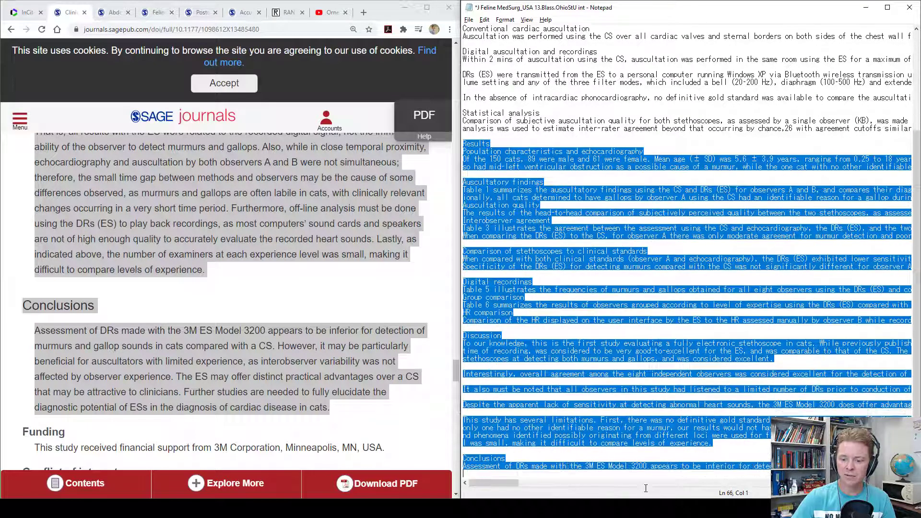
key(Delete)
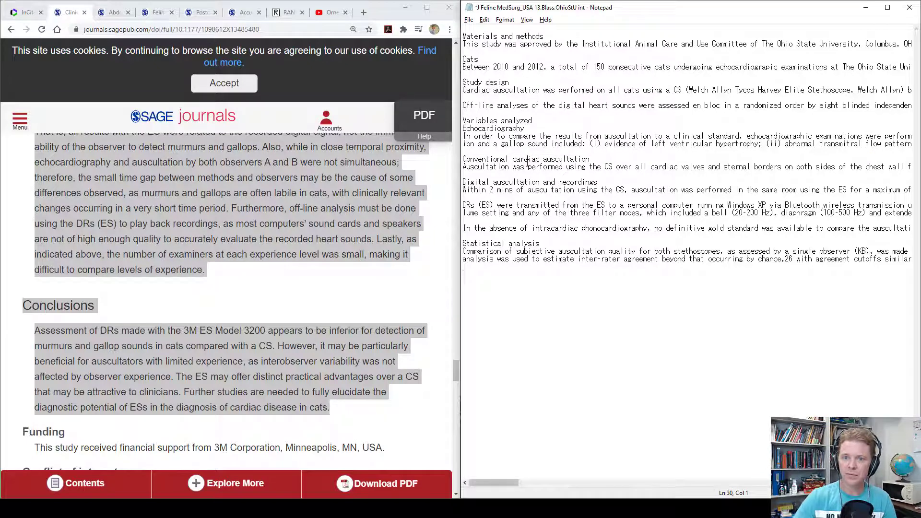
Step: Save as 'J Feline MedSurg_USA 13.Blass.OhioStU mat' in the 2 Materials and Methods subcorpus folder
click(468, 20)
click(484, 74)
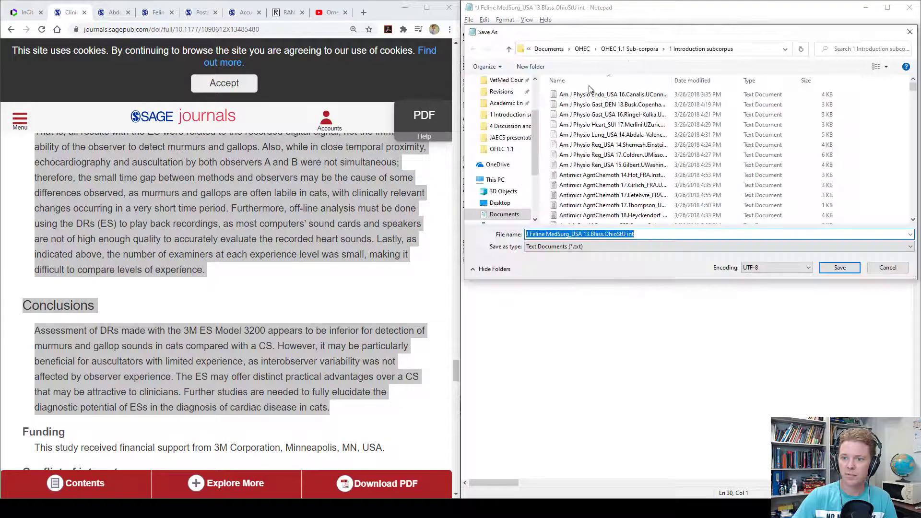
click(628, 48)
double_click(638, 105)
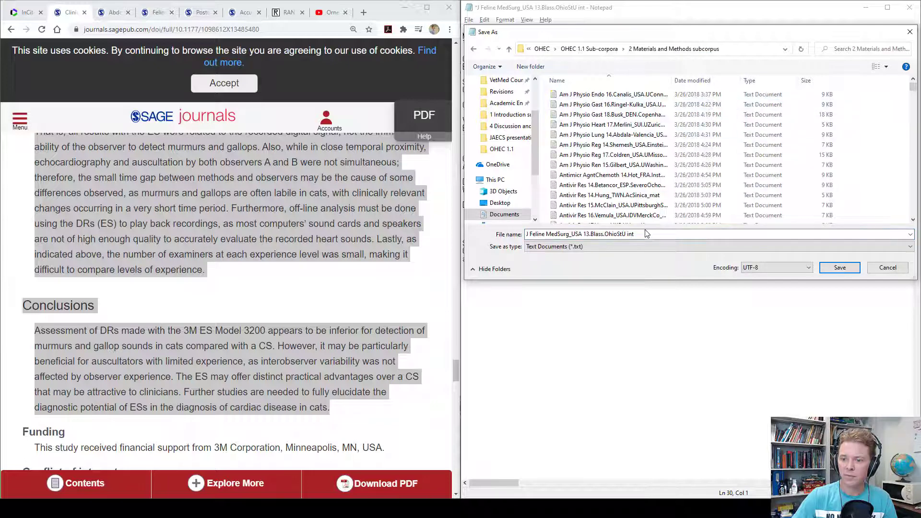
click(645, 232)
key(ctrl+shift+Left)
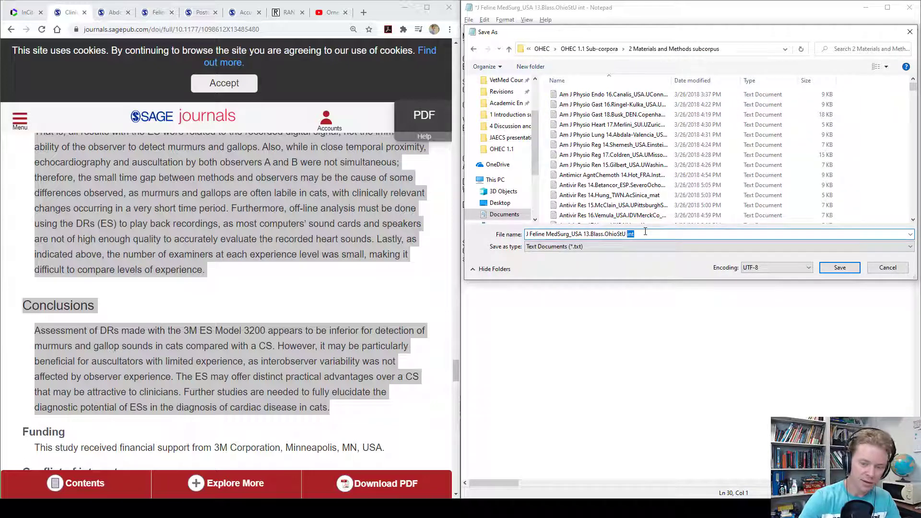
text(mat)
key(Return)
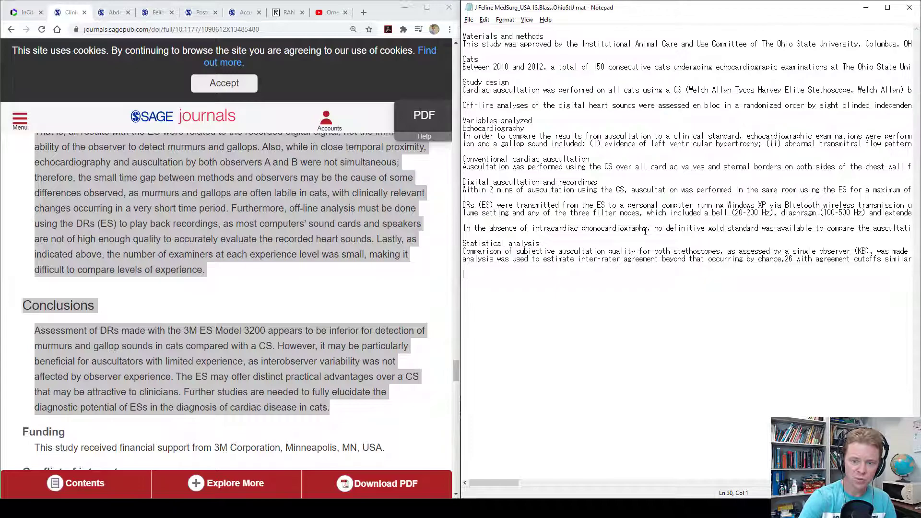
Step: Paste the article back and delete the methods text and everything from Discussion on
key(ctrl+v)
drag(463, 140, 469, 8)
key(Delete)
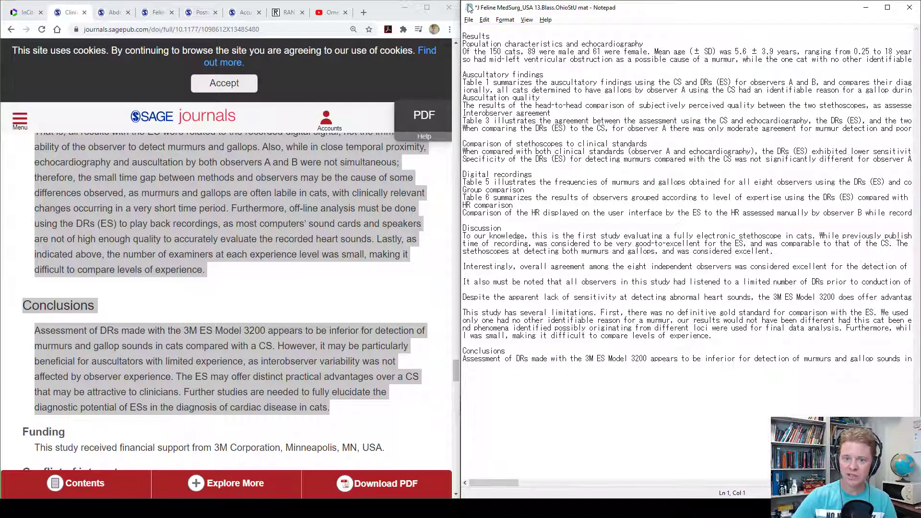
drag(464, 228, 557, 401)
key(Delete)
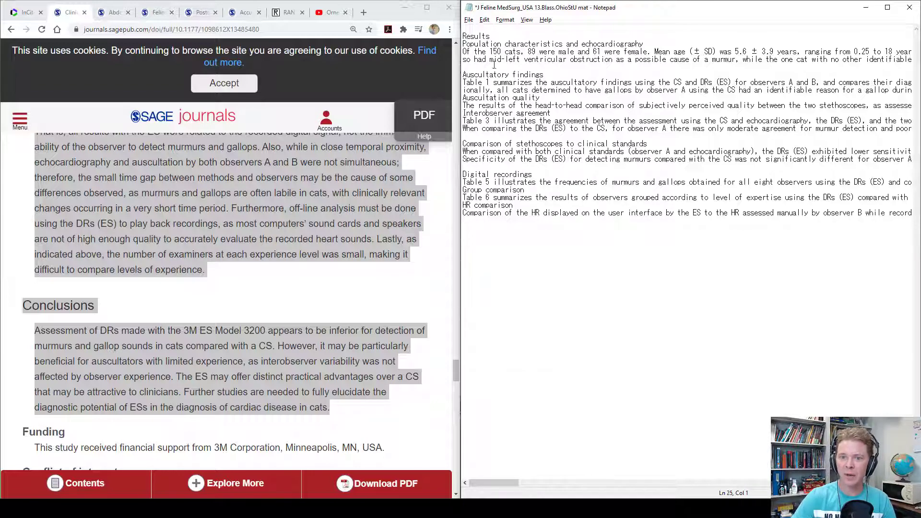
Step: Save as 'J Feline MedSurg_USA 13.Blass.OhioStU res' in the 3 Results subcorpus folder
click(468, 20)
click(489, 75)
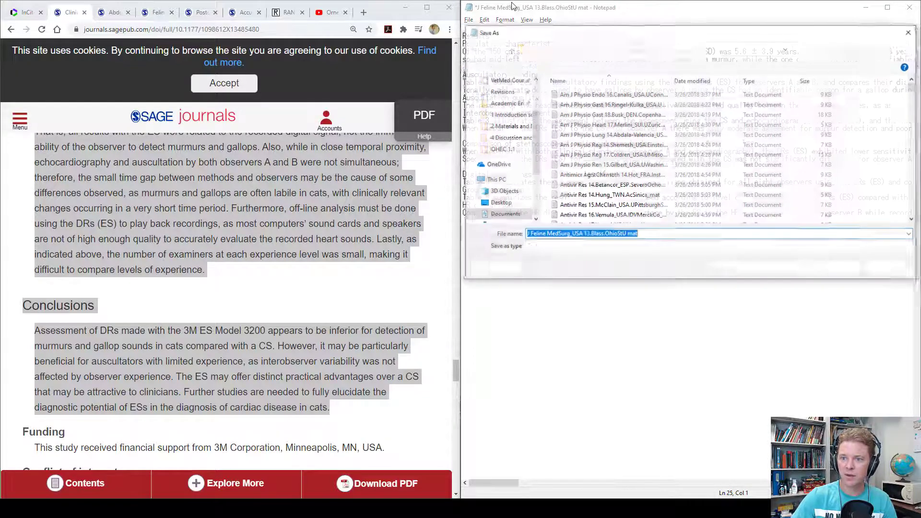
click(580, 48)
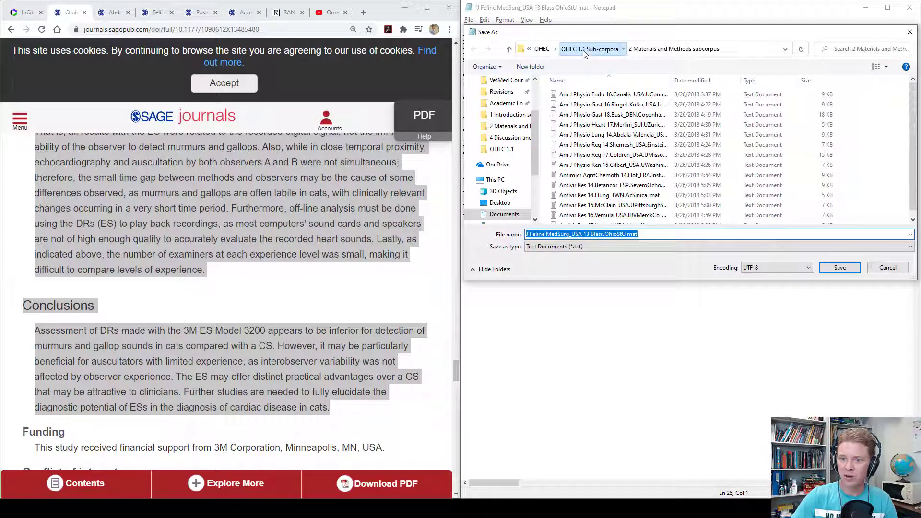
double_click(584, 115)
click(648, 234)
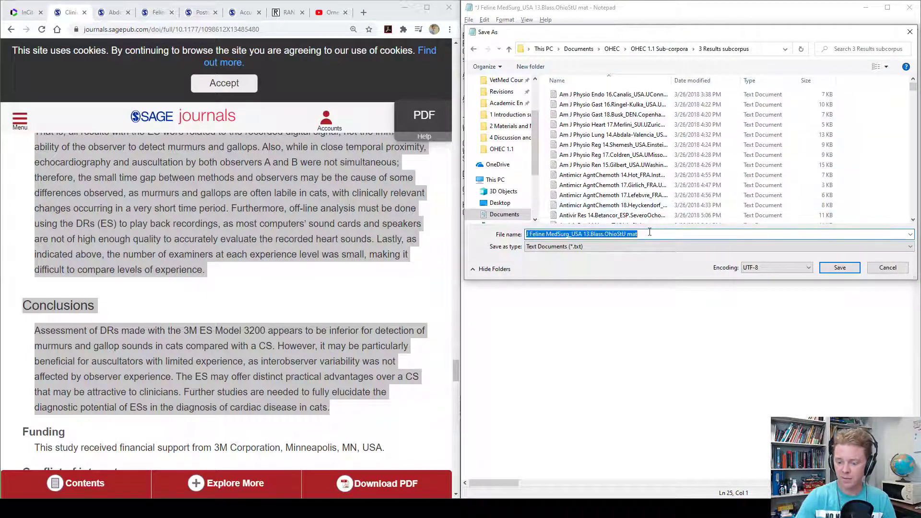
double_click(648, 233)
text(res)
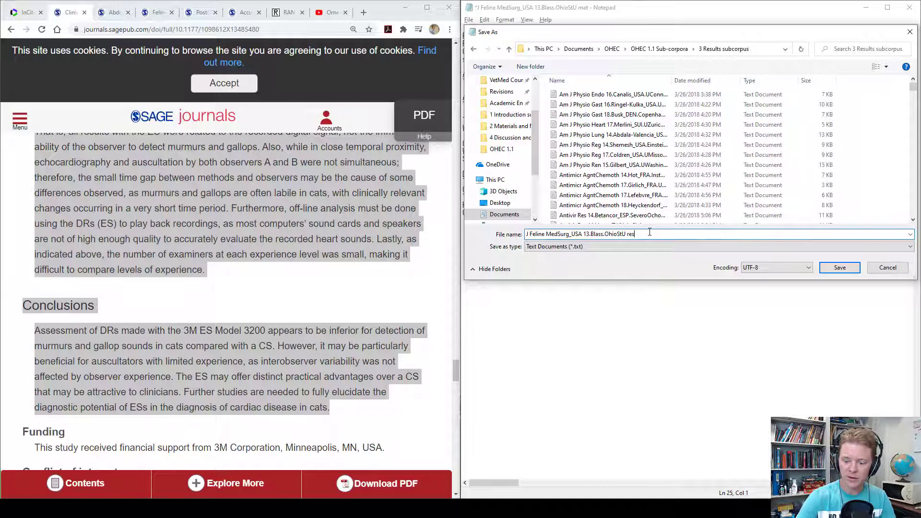
key(Return)
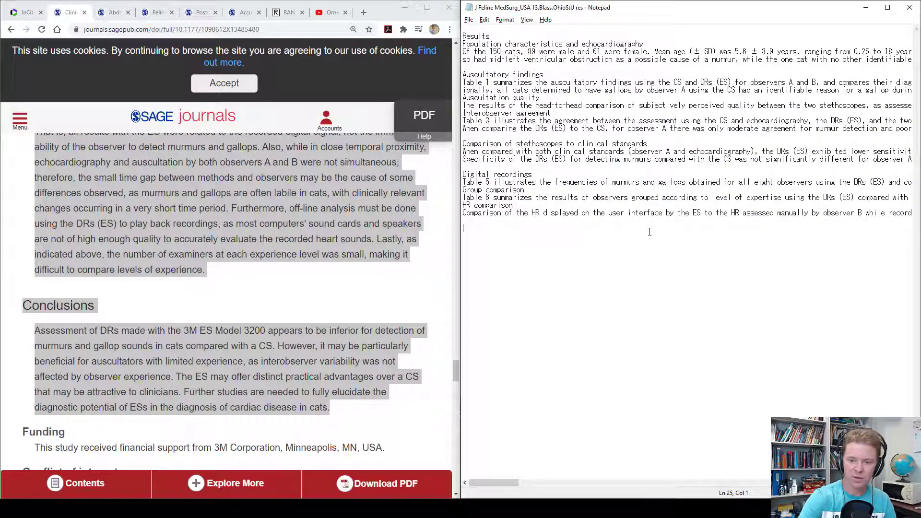
Step: Paste the article text back and delete everything above Discussion
key(ctrl+v)
drag(462, 228, 455, 44)
key(Delete)
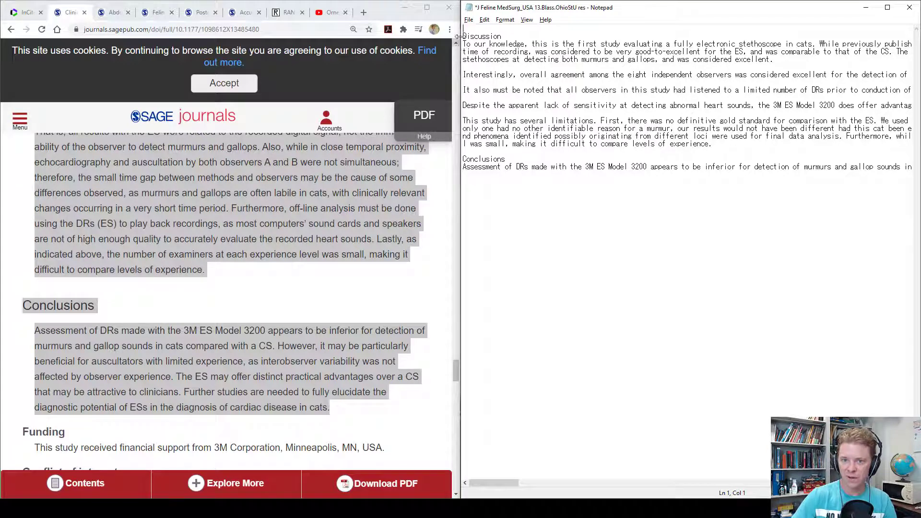
Step: Save as 'J Feline MedSurg_USA 13.Blass.OhioStU dis' in the 4 Discussion and Conclusion subcorpus folder
click(469, 20)
click(486, 73)
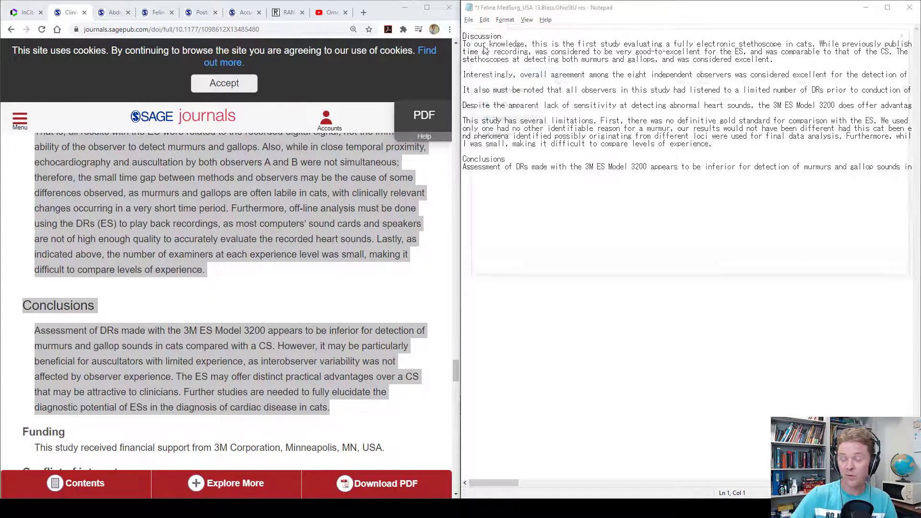
click(701, 235)
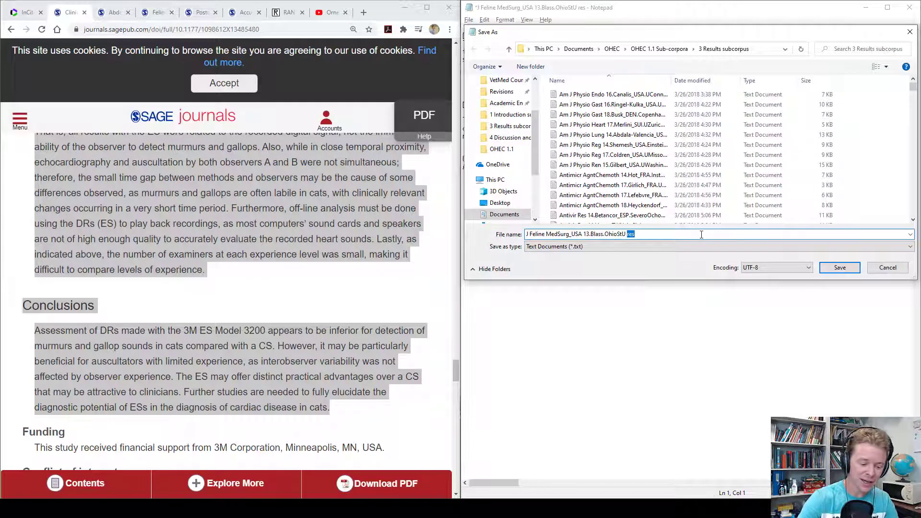
click(502, 150)
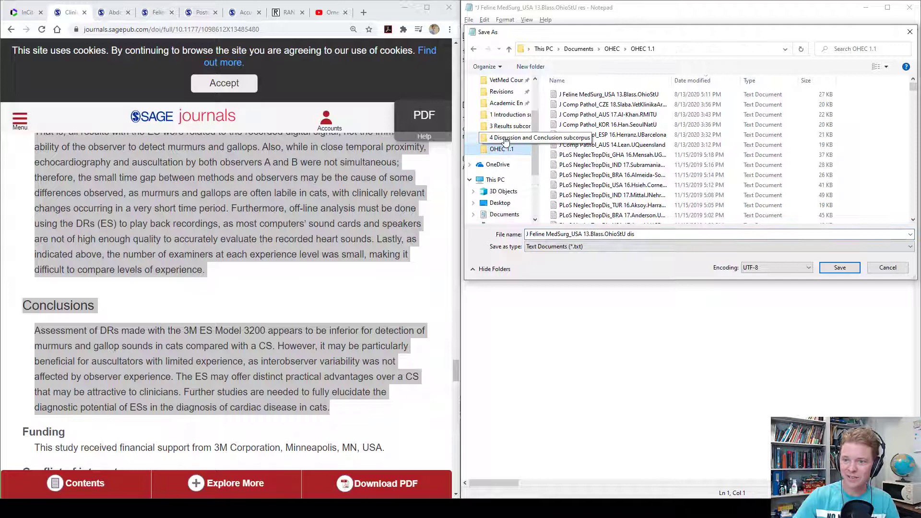
click(504, 138)
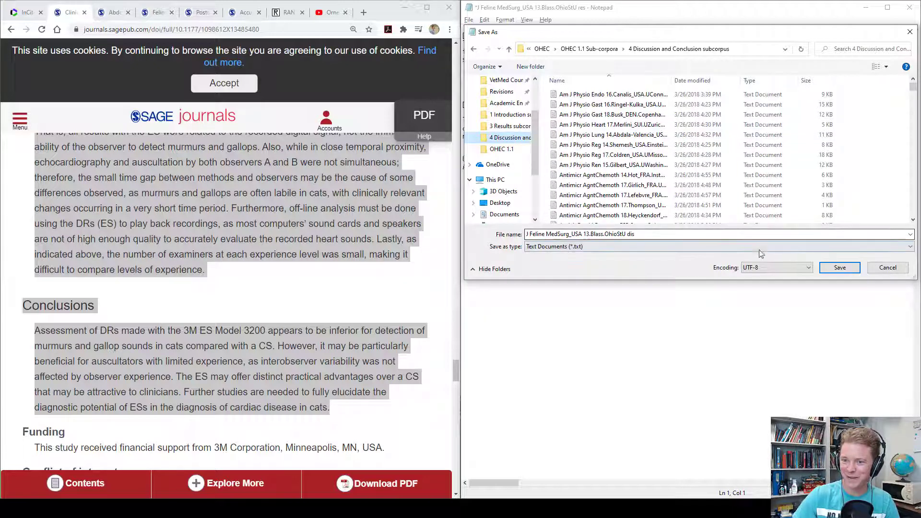
click(836, 267)
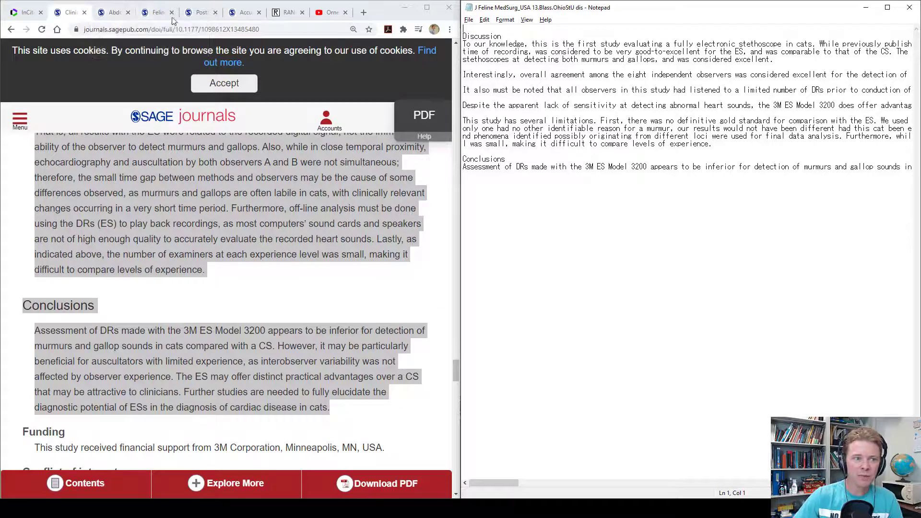
Step: Close the stethoscope article and replace Notepad's text with the title 'Abdominal ultrasonographic findings in acromegalic cats'
click(85, 13)
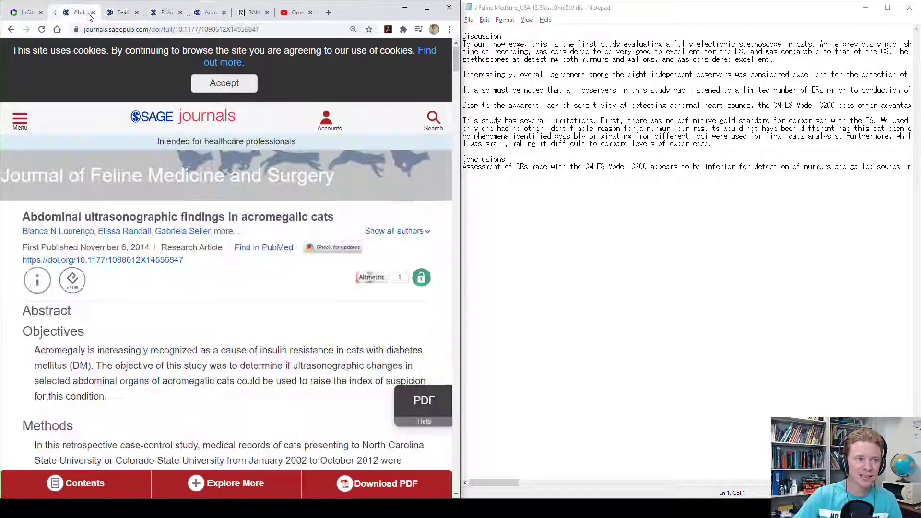
key(ctrl+a)
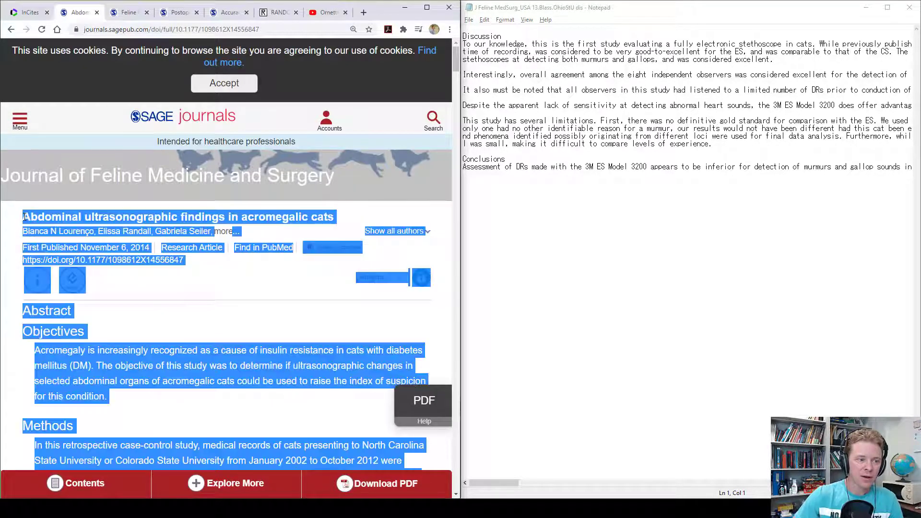
click(34, 216)
drag(23, 216, 336, 217)
key(ctrl+c)
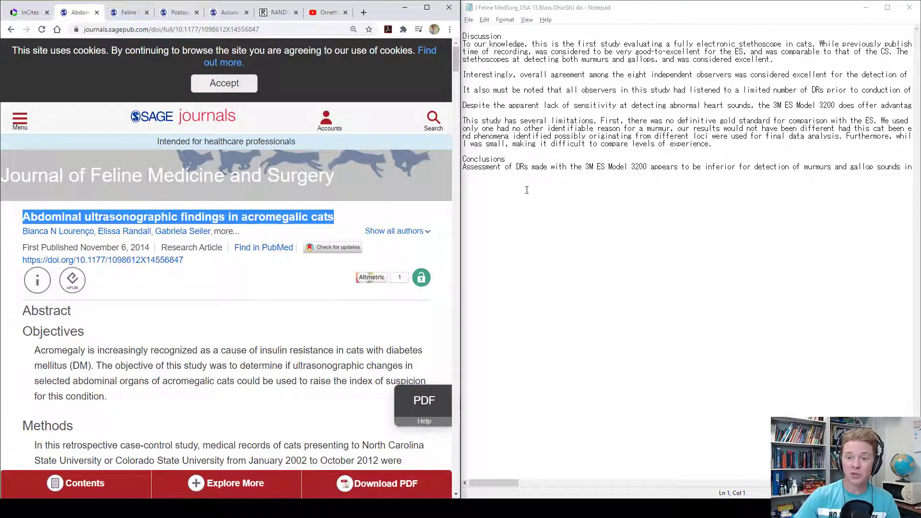
click(526, 190)
key(ctrl+a)
key(ctrl+v)
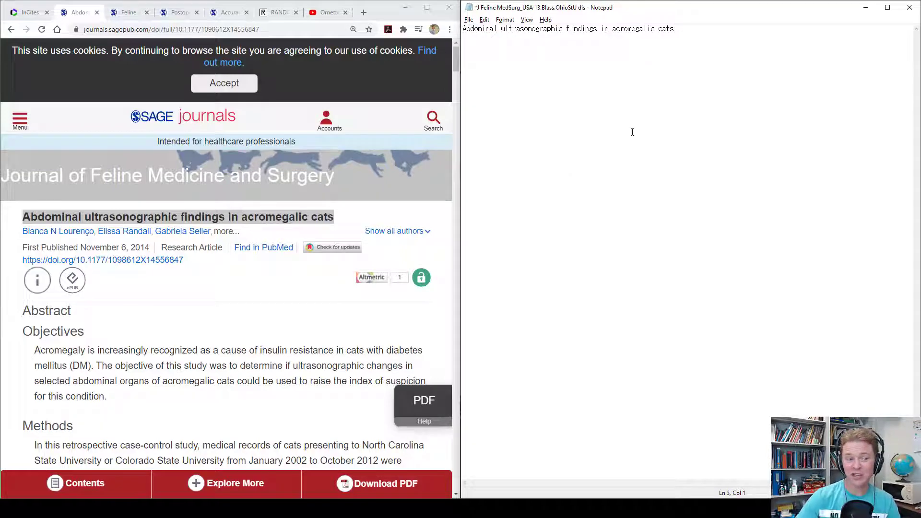
key(alt+Tab)
key(Tab)
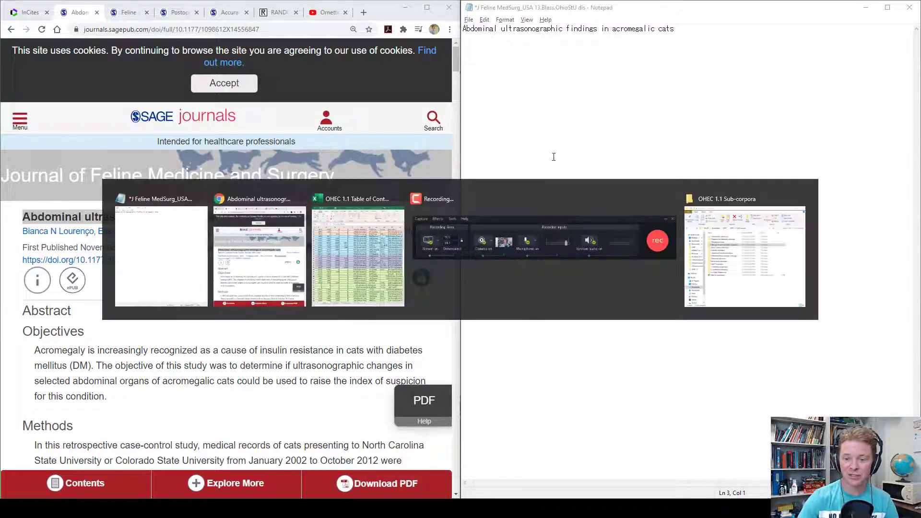
Step: Paste the acromegalic cats article title into cell AF53
key(Tab)
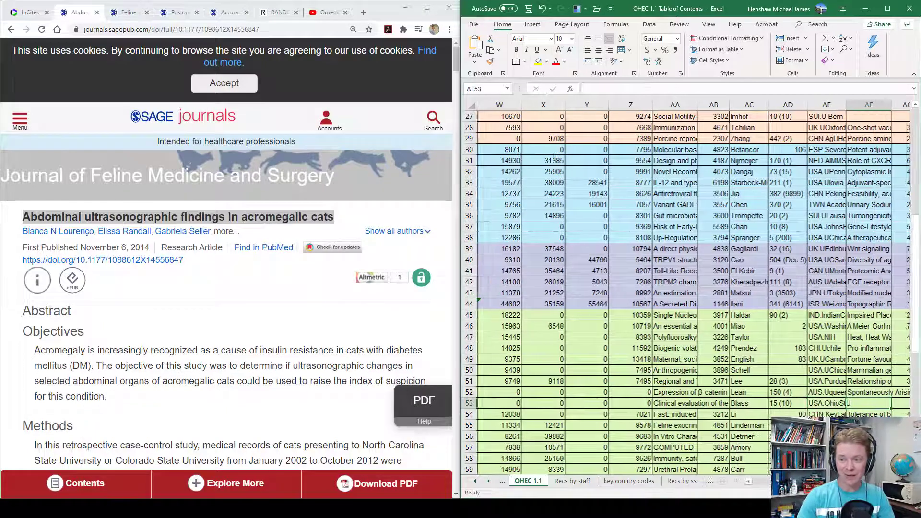
key(F2)
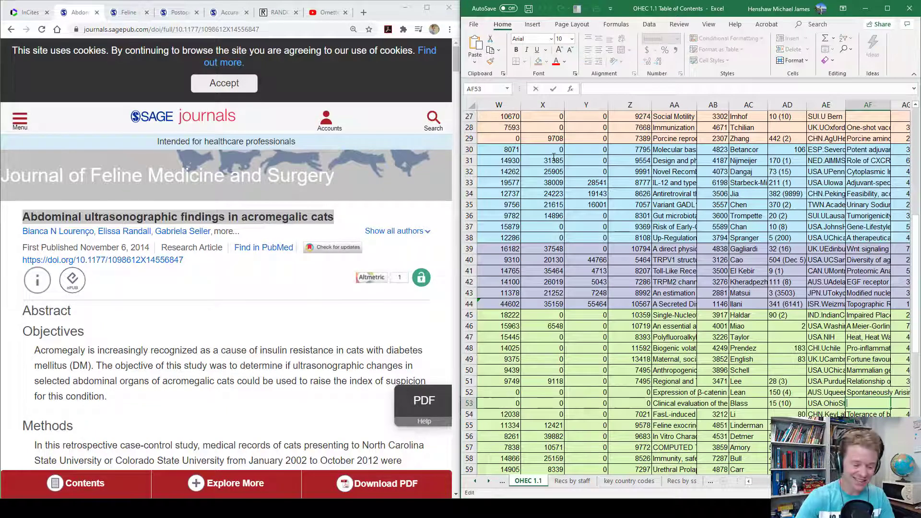
key(ctrl+v)
key(Tab)
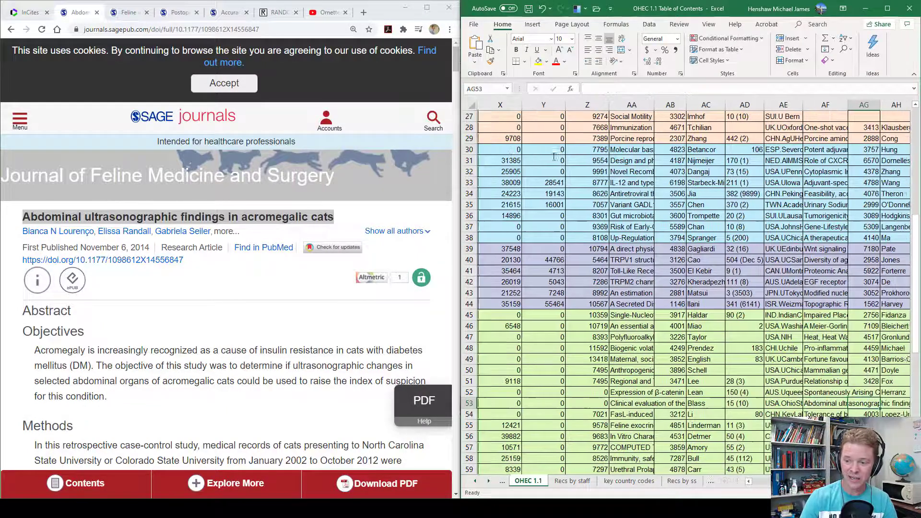
key(Tab)
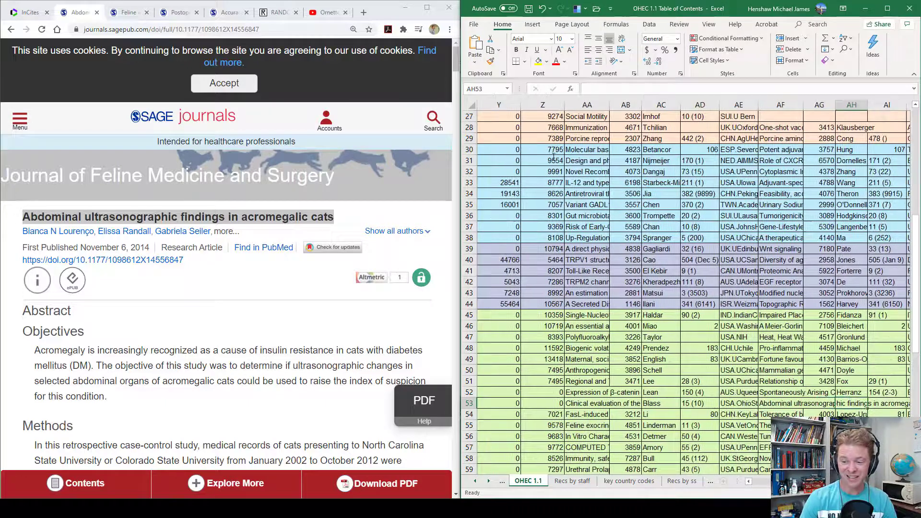
Step: Enter the first author's surname in AH53 and volume-issue 17 (8) in AI53
text(Lourenco)
key(Tab)
click(37, 279)
click(880, 406)
text(17 (8)
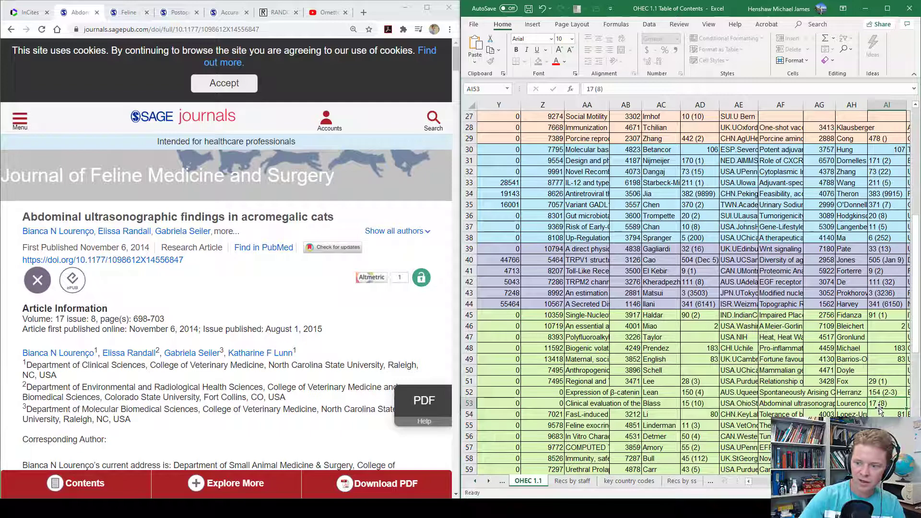
key(Tab)
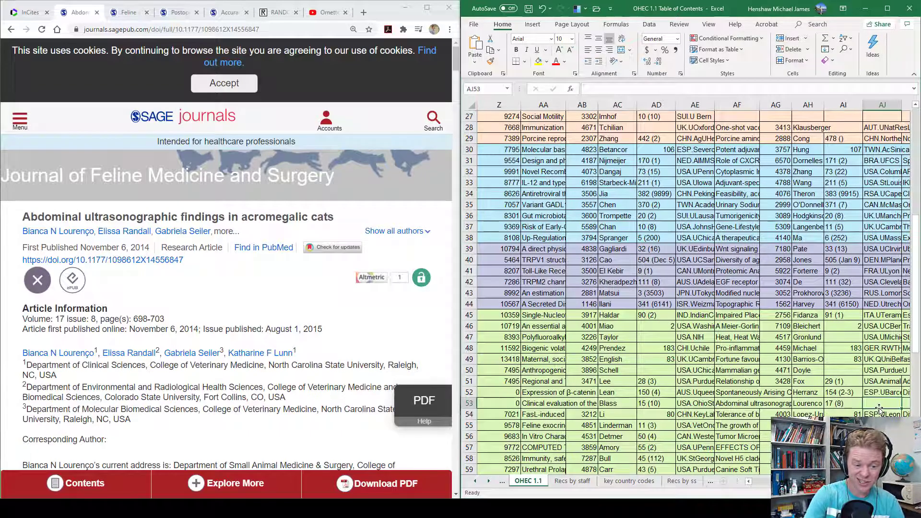
Step: Paste the Introduction through the Study population text into Notepad
key(alt+Tab)
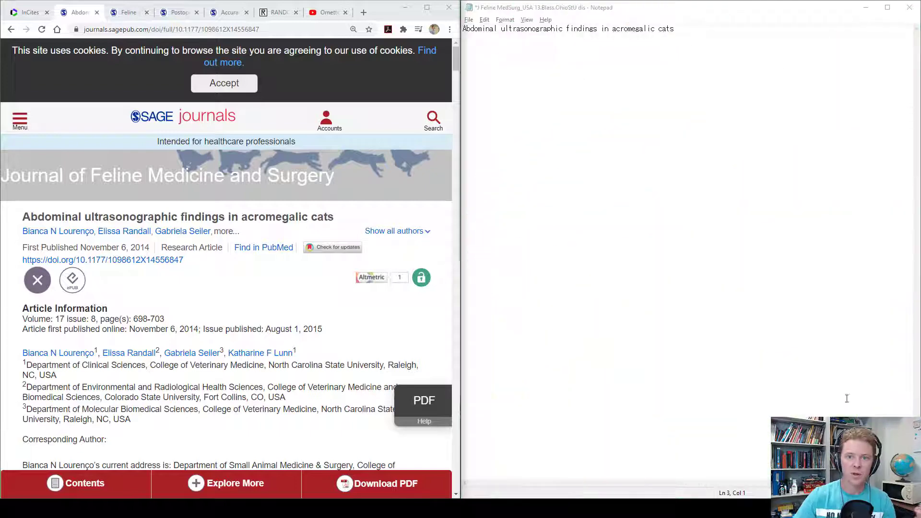
scroll(393, 311, down, 6)
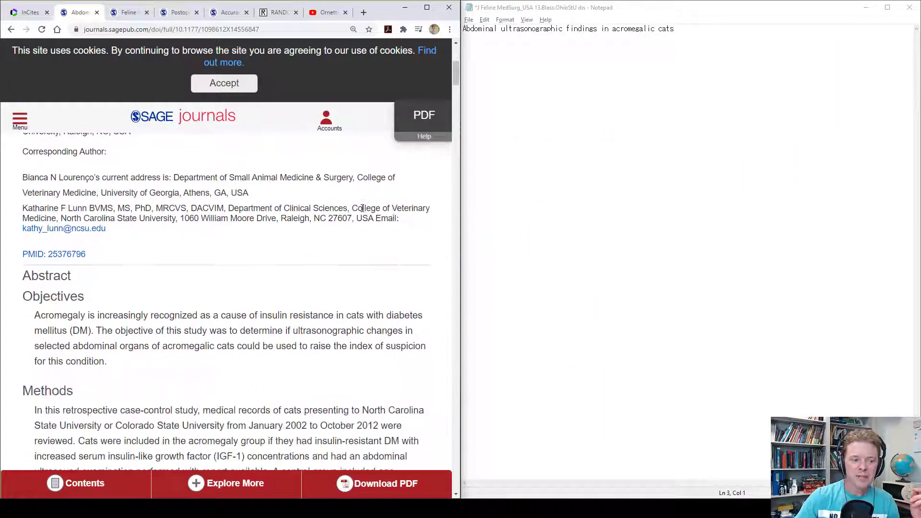
scroll(307, 251, down, 5)
scroll(307, 251, down, 7)
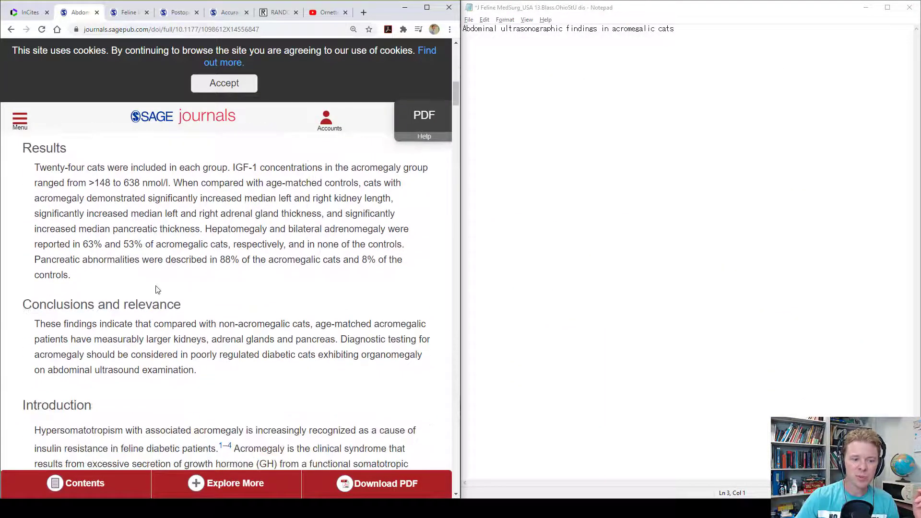
scroll(154, 288, down, 1)
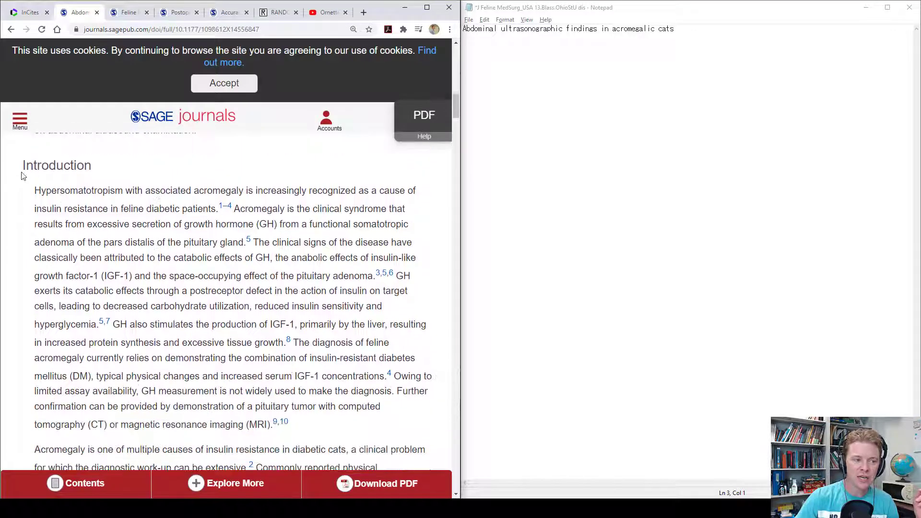
drag(24, 165, 246, 414)
key(alt+Tab)
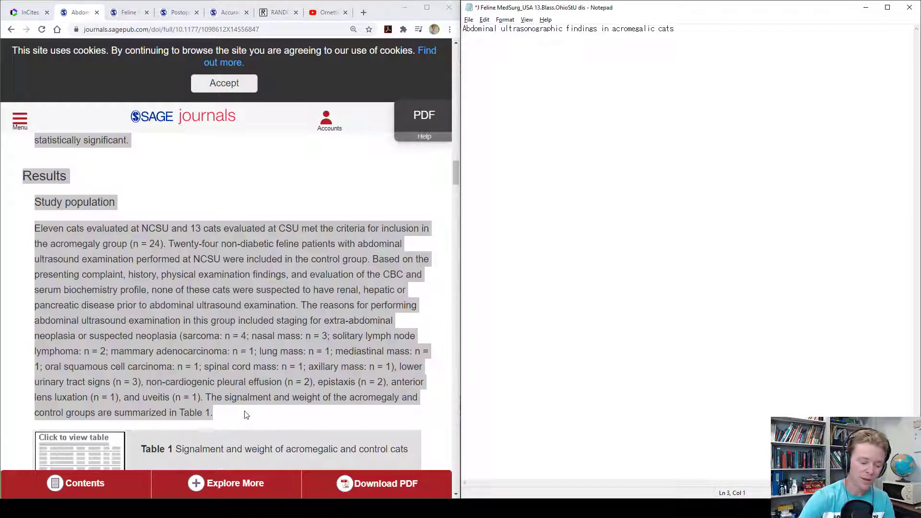
key(ctrl+v)
Step: Append the acromegaly group Results sections through the renal measurements
key(alt+Tab)
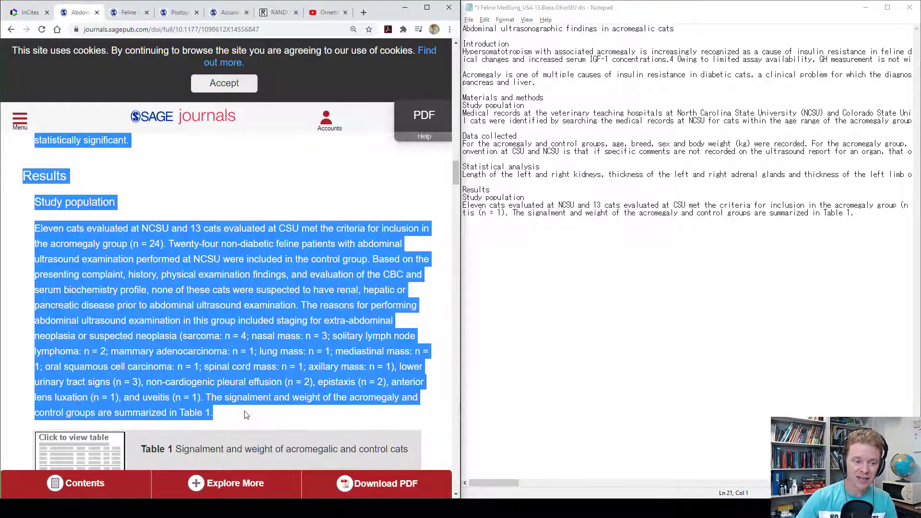
scroll(244, 413, down, 7)
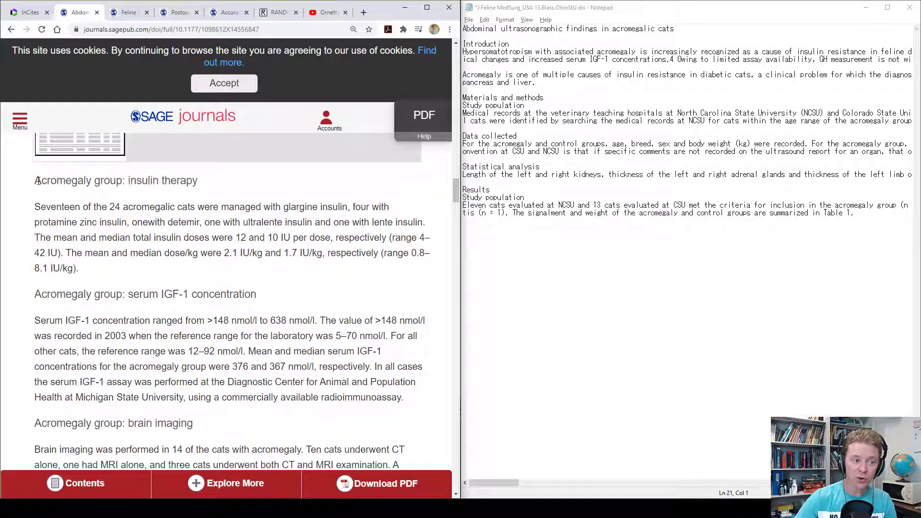
drag(36, 180, 259, 188)
key(ctrl+c)
key(alt+Tab)
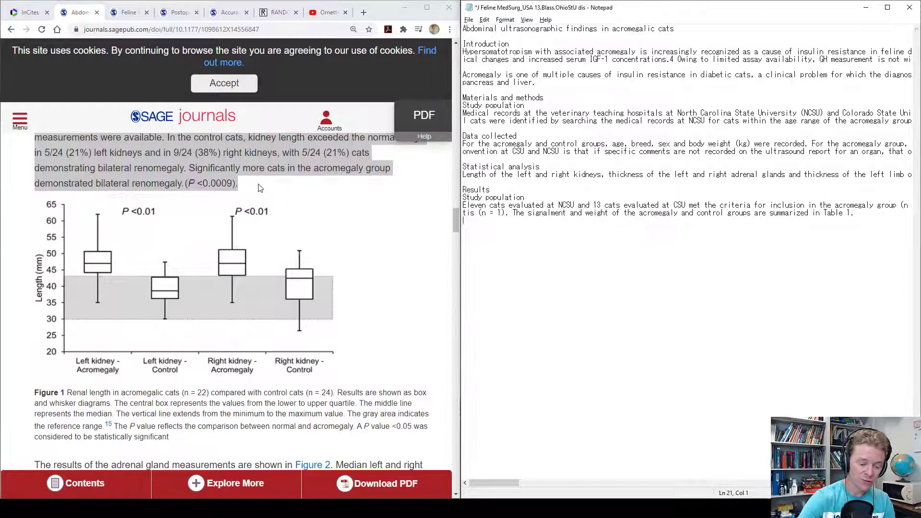
key(ctrl+v)
Step: Append the adrenal gland measurements paragraph to the Notepad file
key(alt+Tab)
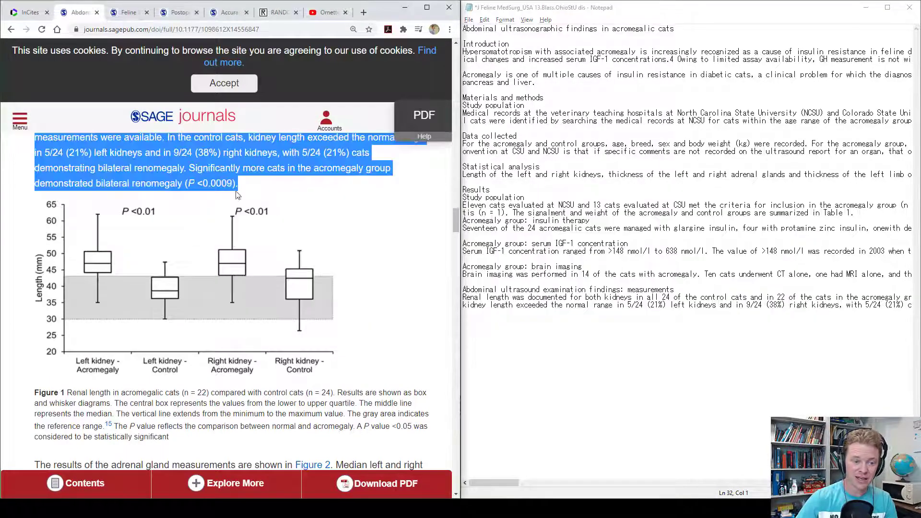
scroll(144, 215, down, 5)
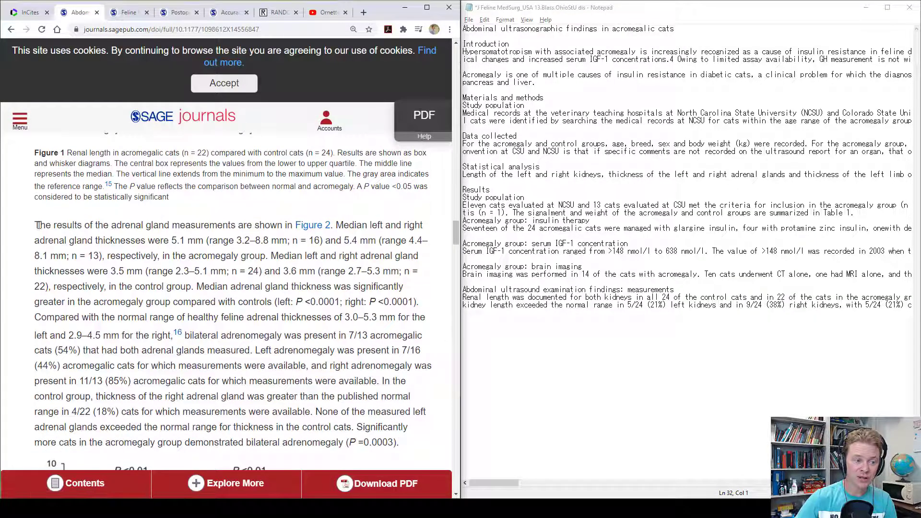
drag(36, 225, 402, 441)
key(ctrl+c)
key(alt+Tab)
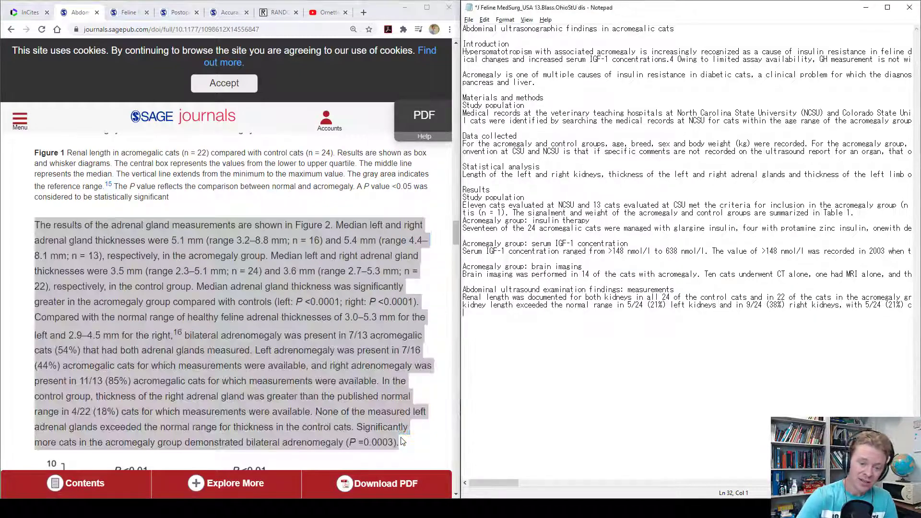
key(ctrl+v)
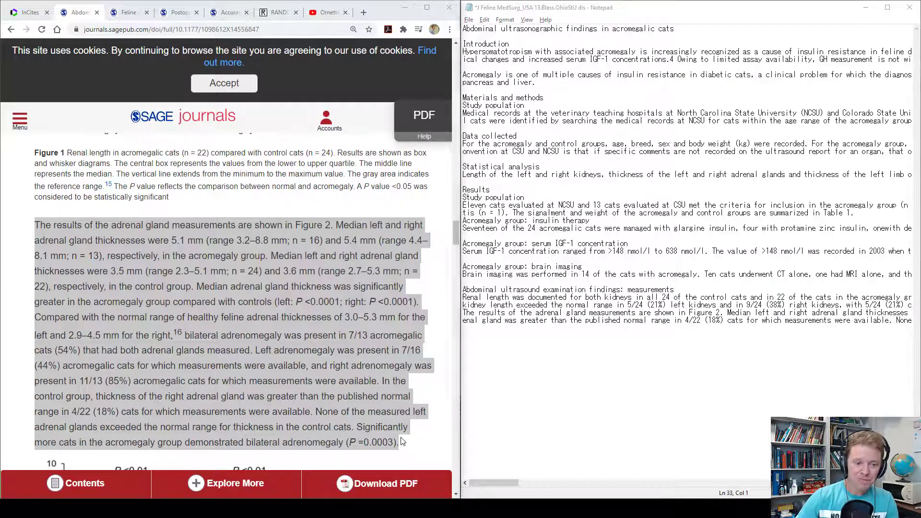
Step: Append the pancreas thickness paragraph
key(alt+Tab)
scroll(412, 470, down, 6)
scroll(263, 409, down, 4)
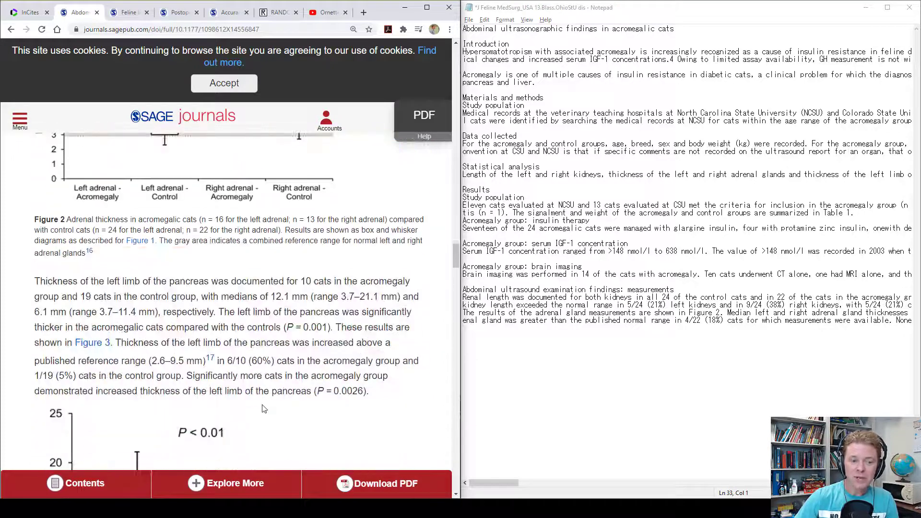
drag(37, 233, 380, 356)
key(ctrl+c)
key(alt+Tab)
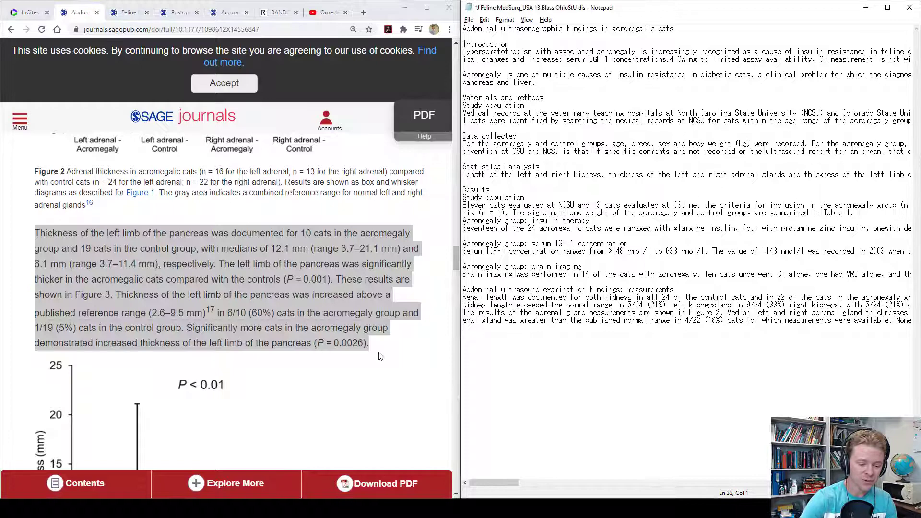
key(ctrl+v)
Step: Append the descriptive changes, Discussion and Conclusions text
key(alt+Tab)
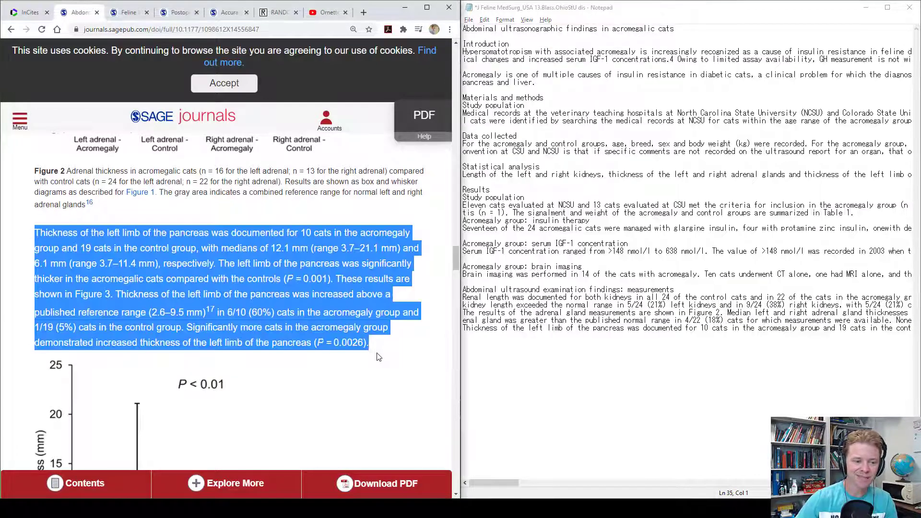
scroll(334, 346, down, 8)
scroll(334, 346, down, 1)
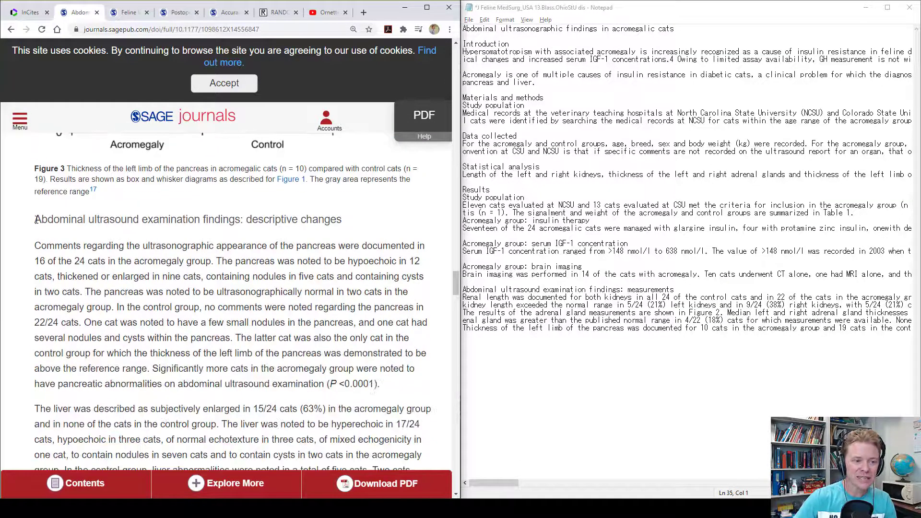
drag(36, 219, 253, 422)
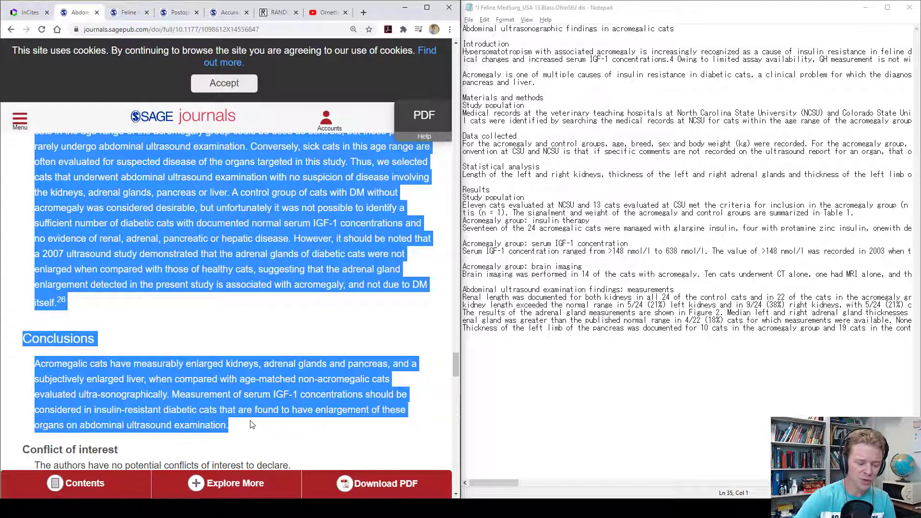
key(alt+Tab)
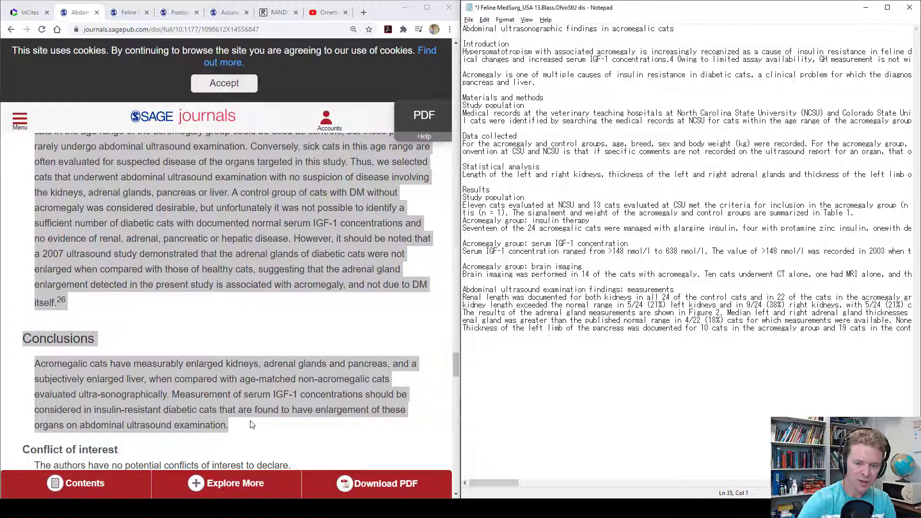
key(ctrl+v)
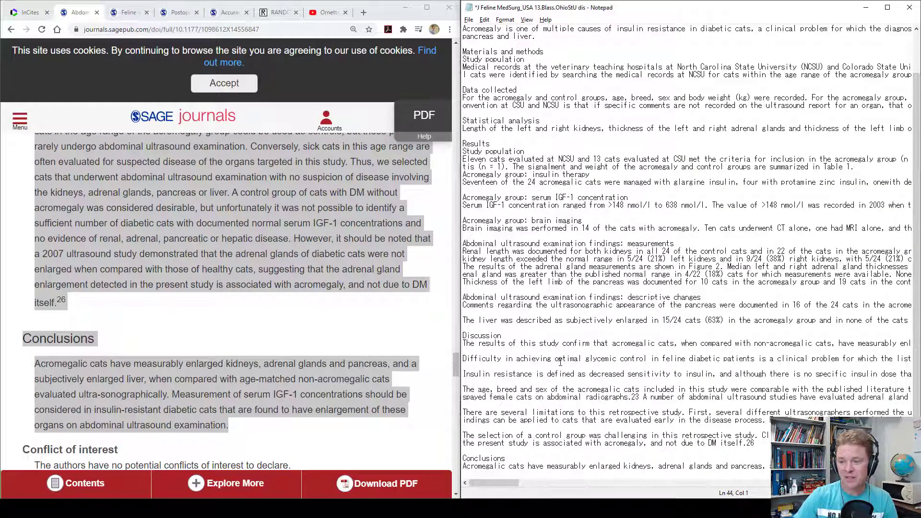
scroll(559, 362, up, 2)
Step: Begin a Save As copy, dropping ' dis' and putting the first author's surname in the file name
click(468, 19)
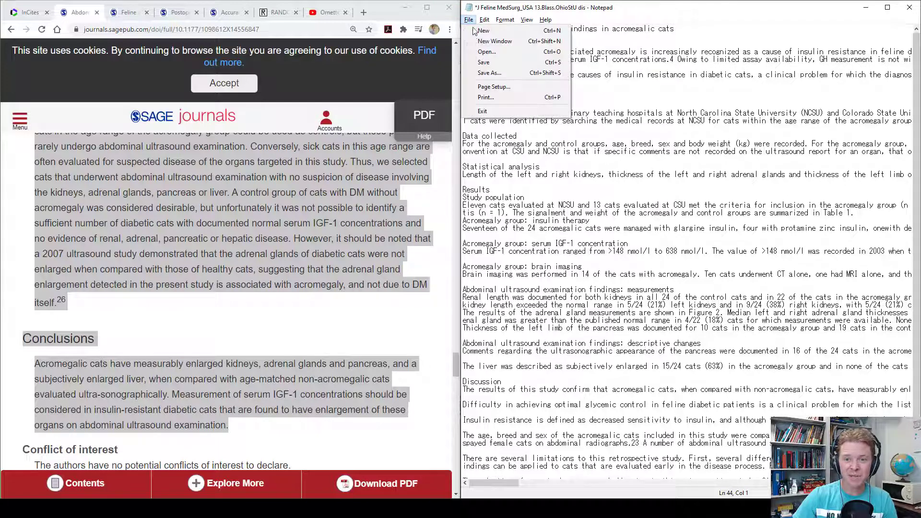
click(488, 73)
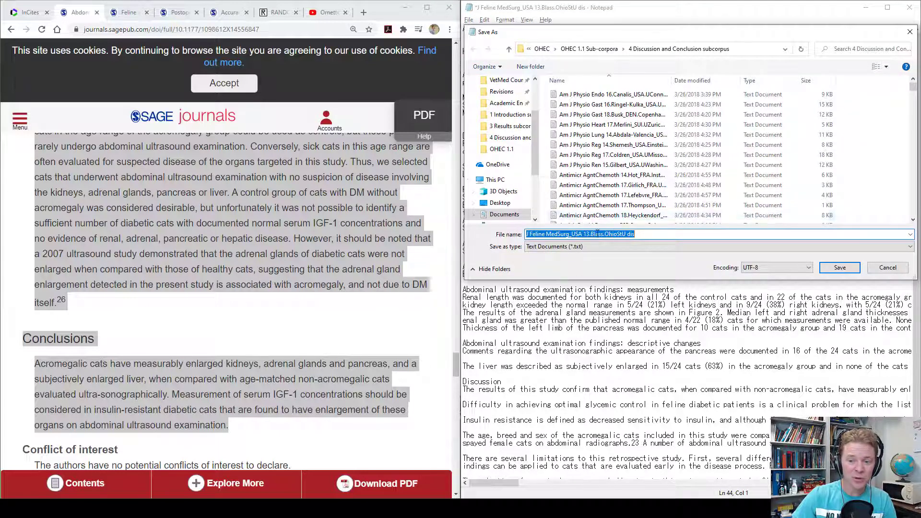
key(End)
key(BackSpace)
key(BackSpace)
key(BackSpace)
key(BackSpace)
text(Lourenco)
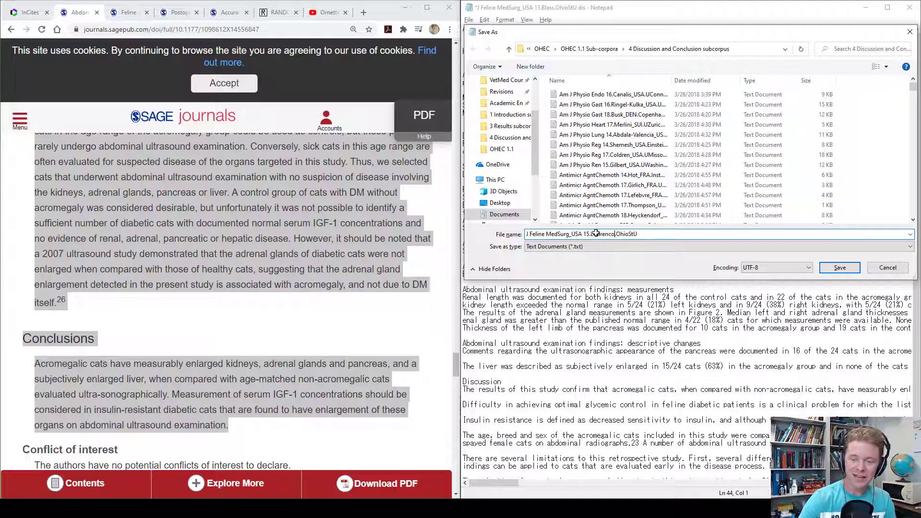
key(alt+Tab)
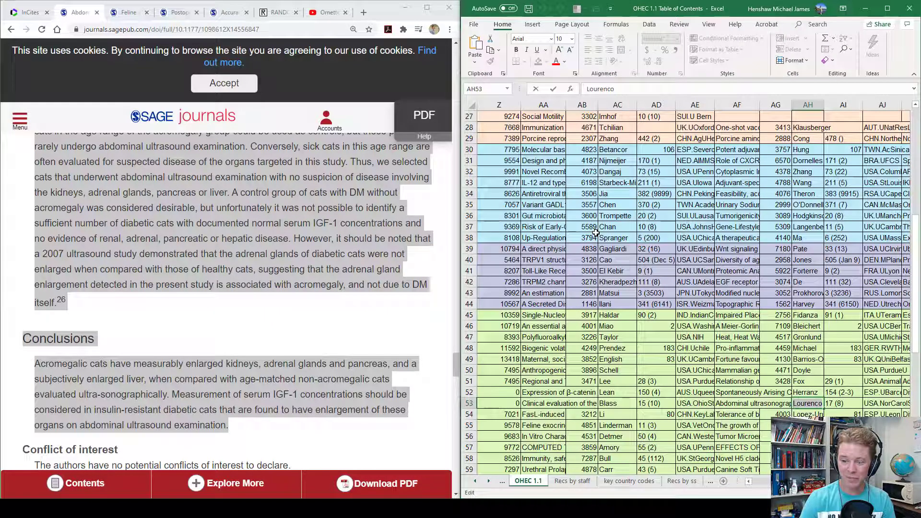
Step: Commit the first author's surname in AH53 and copy the affiliation code NorCarolSU from AJ53
key(Tab)
key(Tab)
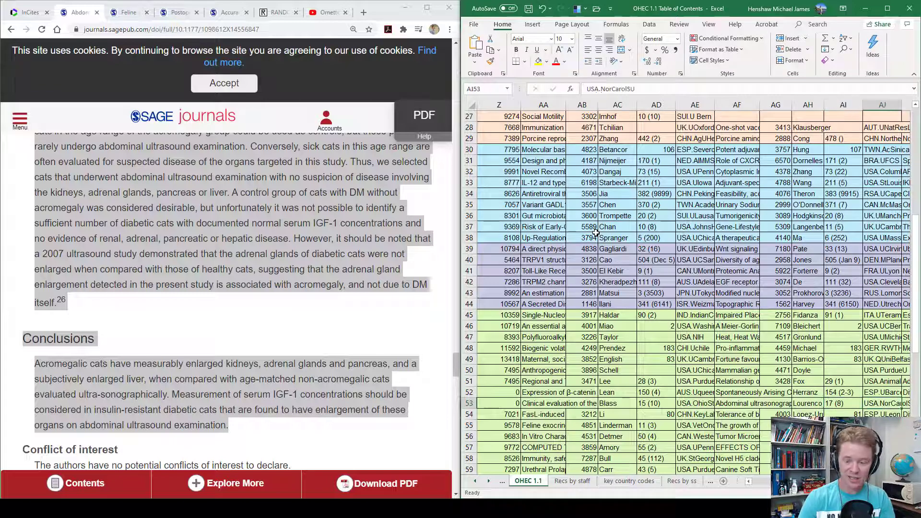
key(F2)
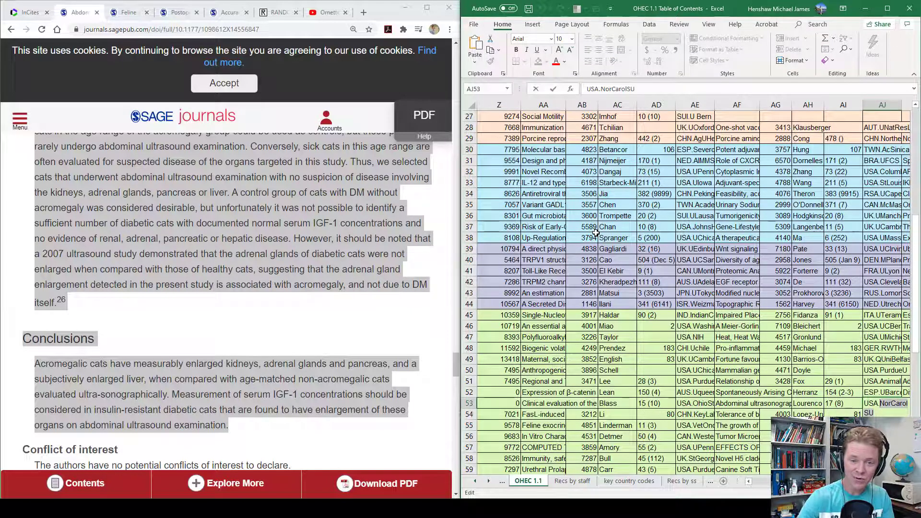
key(alt+Tab)
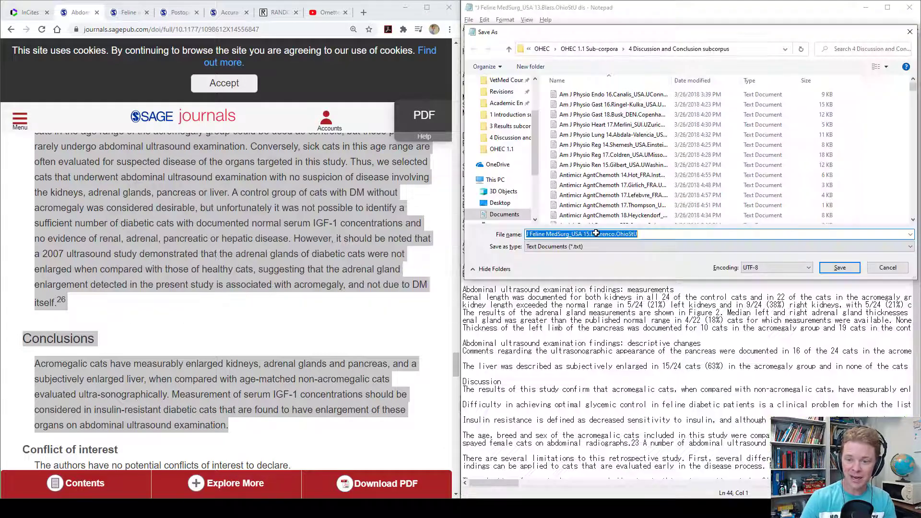
Step: Replace OhioStU with NorCarolSU in the file name and choose the OHEC 1.1 folder as location
click(596, 233)
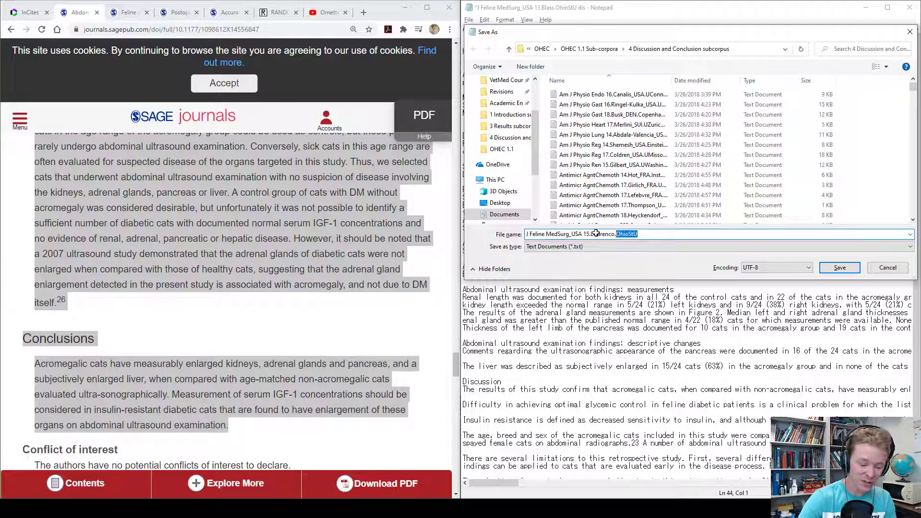
key(ctrl+v)
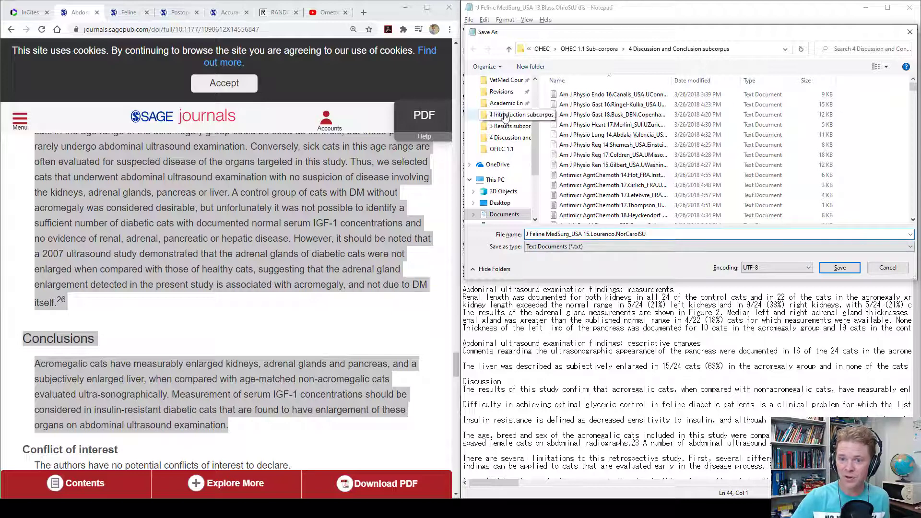
click(510, 149)
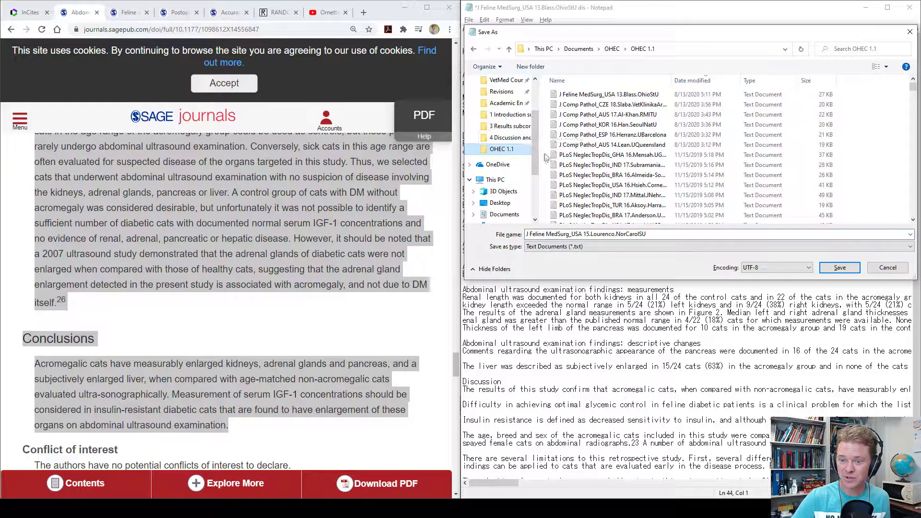
drag(526, 234, 649, 234)
click(649, 235)
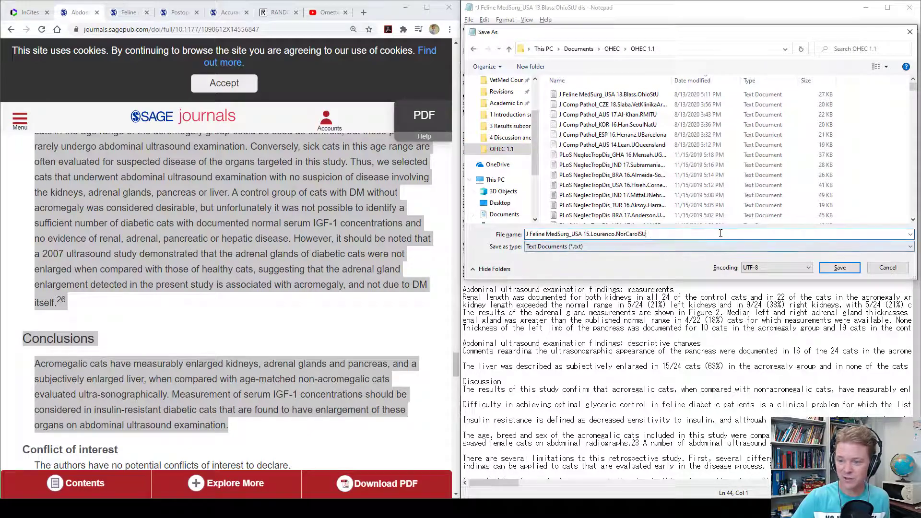